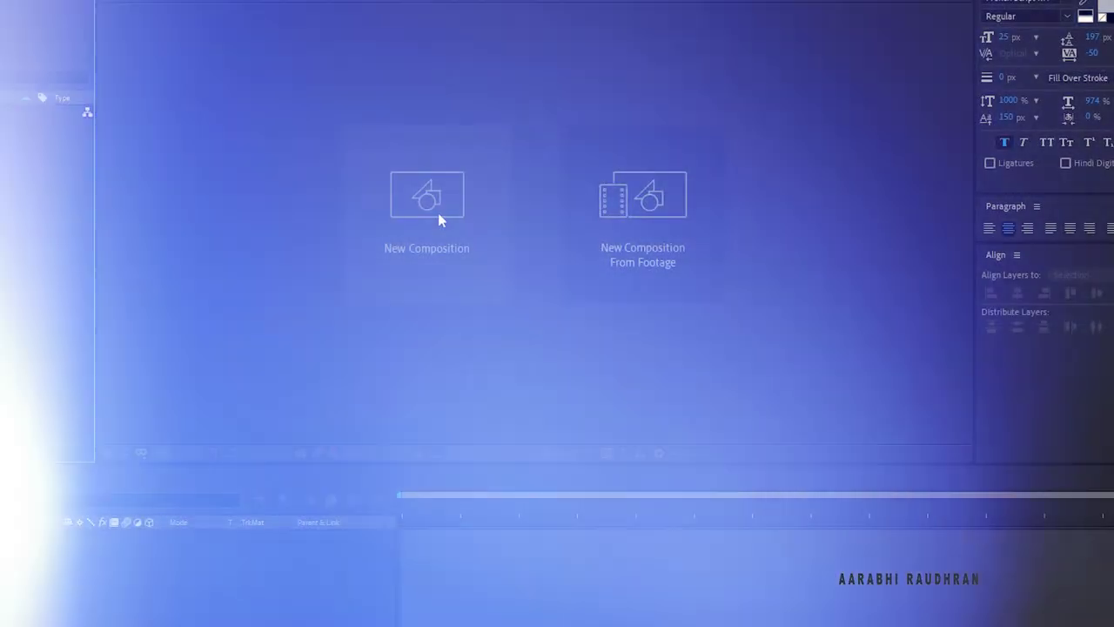
# - Create a 1920×1080, 30 fps composition named 'title', changing its duration from 15 to 2 seconds
pyautogui.click(438, 213)
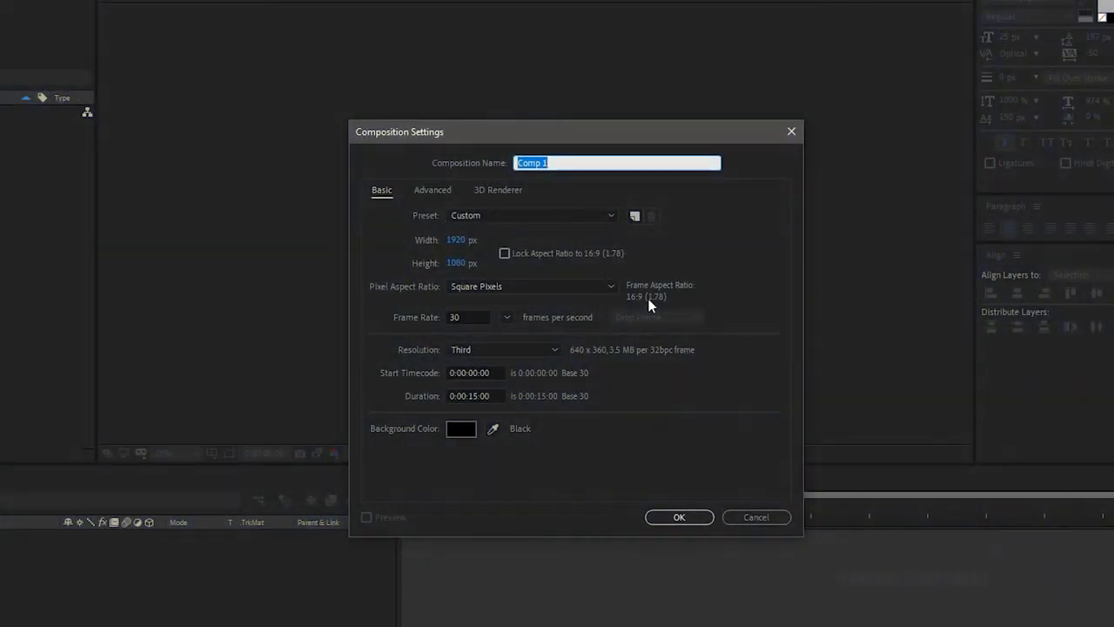
pyautogui.write('title')
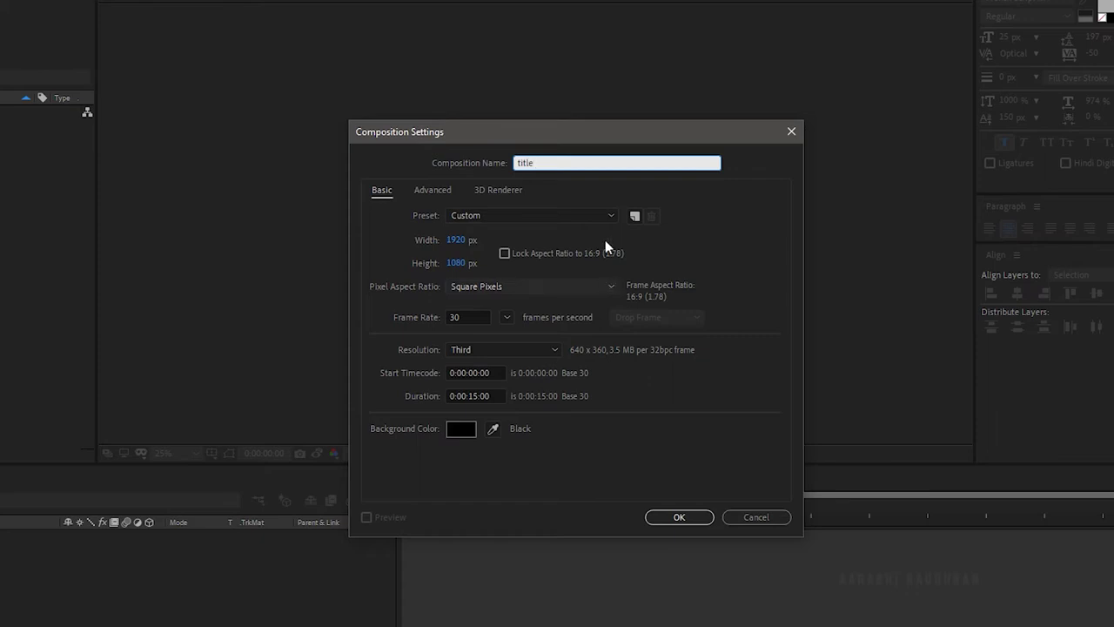
pyautogui.click(478, 395)
pyautogui.click(471, 396)
pyautogui.press('BackSpace')
pyautogui.press('Delete')
pyautogui.write('02')
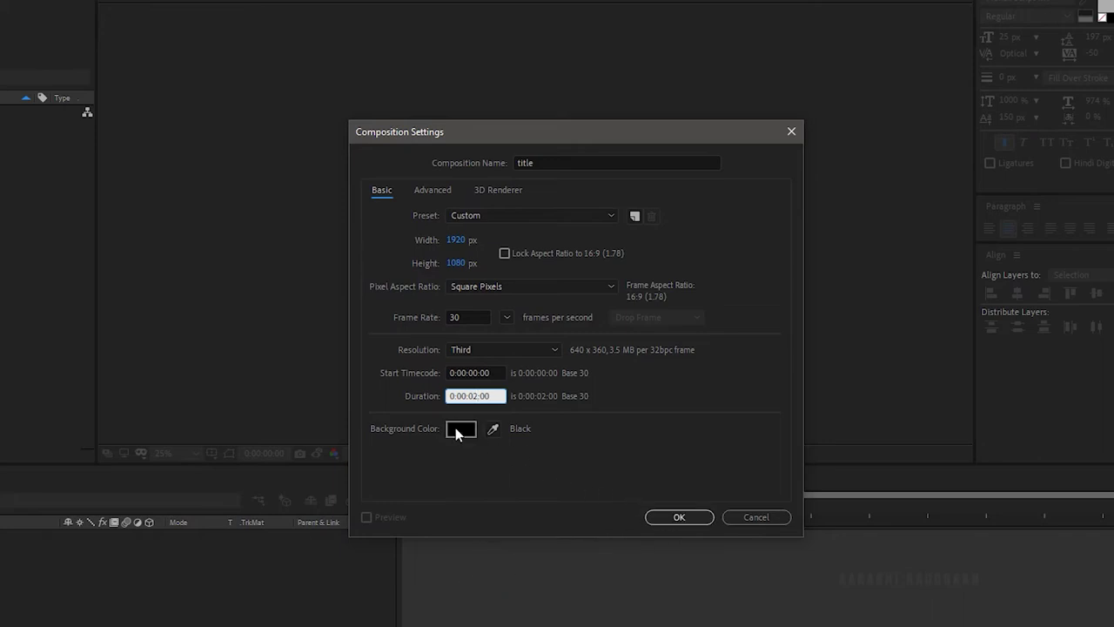
pyautogui.click(655, 519)
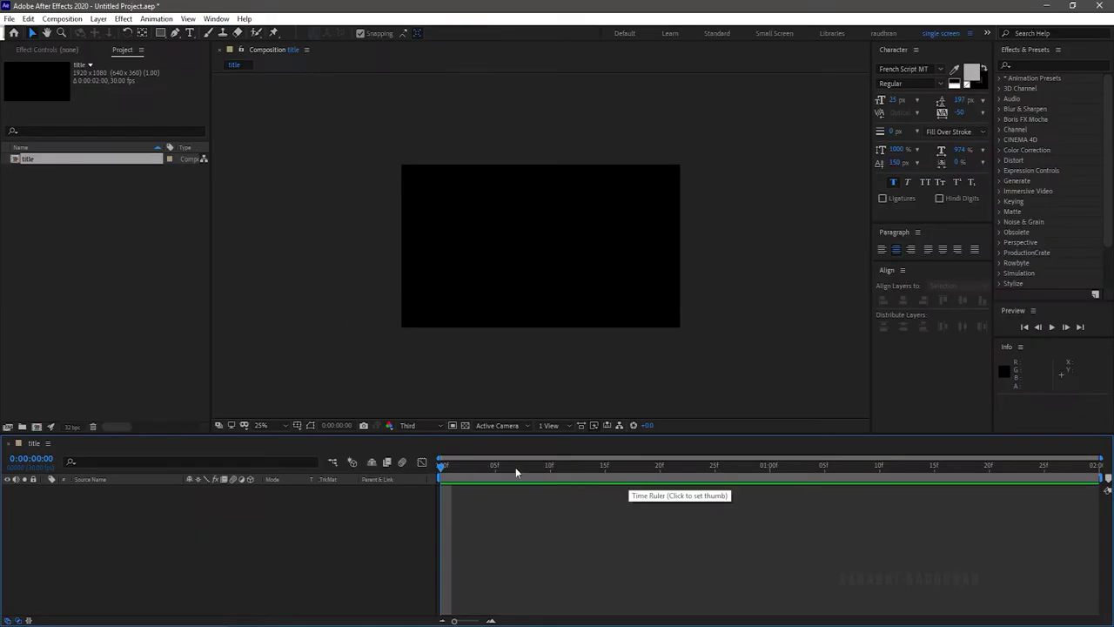
# - Add a white (FFFFFF) solid layer, 'White Solid 1', filling the title composition
pyautogui.rightClick(245, 522)
pyautogui.moveTo(311, 388)
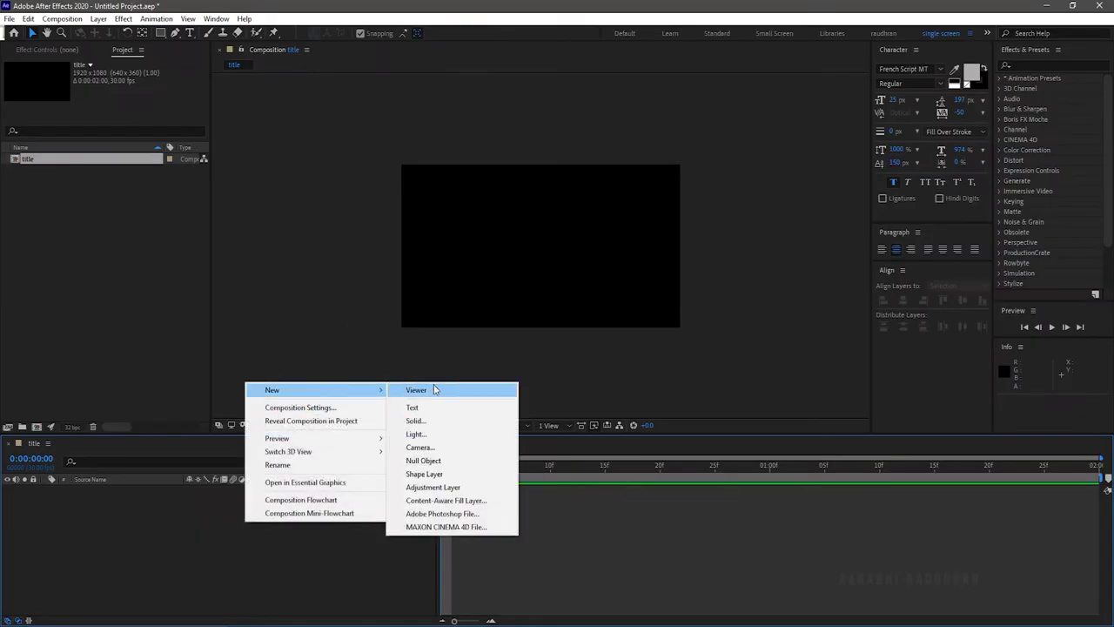
pyautogui.click(426, 421)
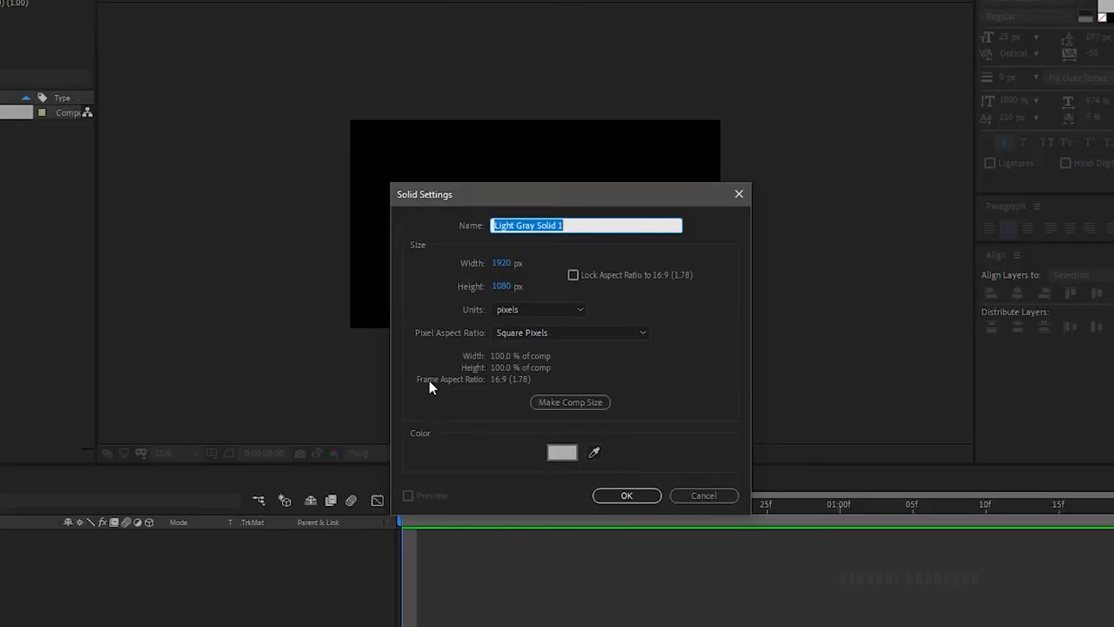
pyautogui.click(561, 452)
pyautogui.moveTo(256, 11); pyautogui.dragTo(584, 186)
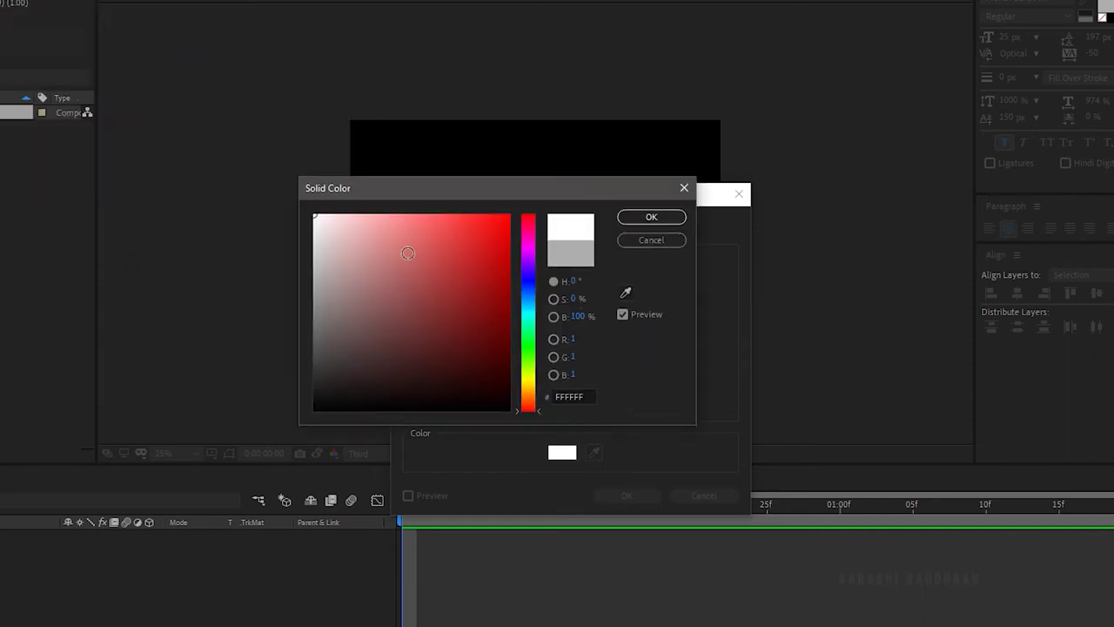
pyautogui.click(652, 217)
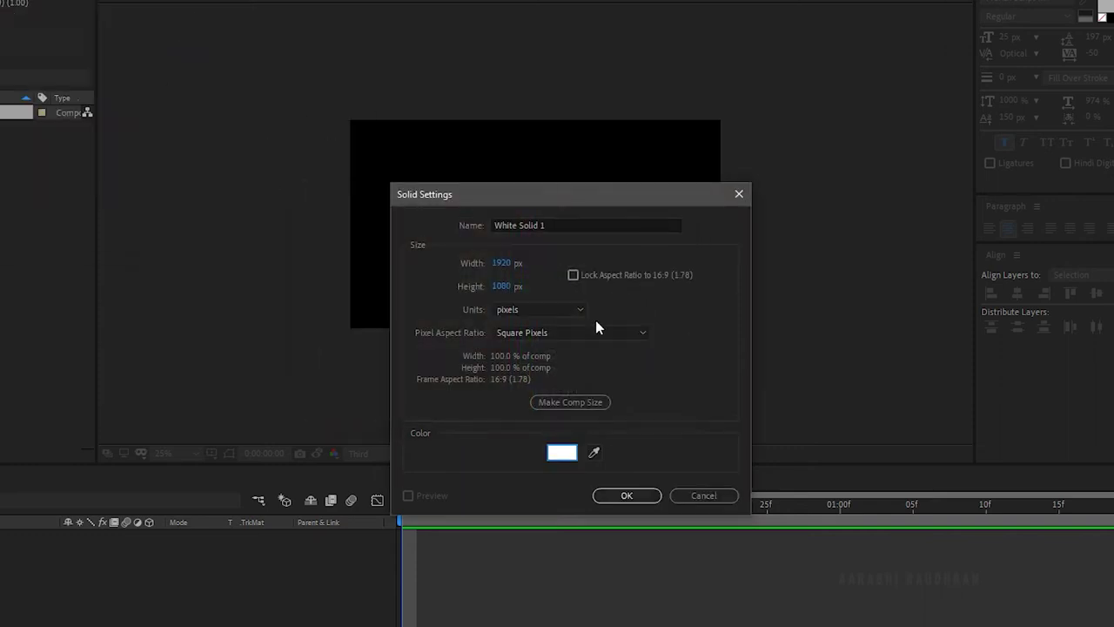
pyautogui.click(627, 496)
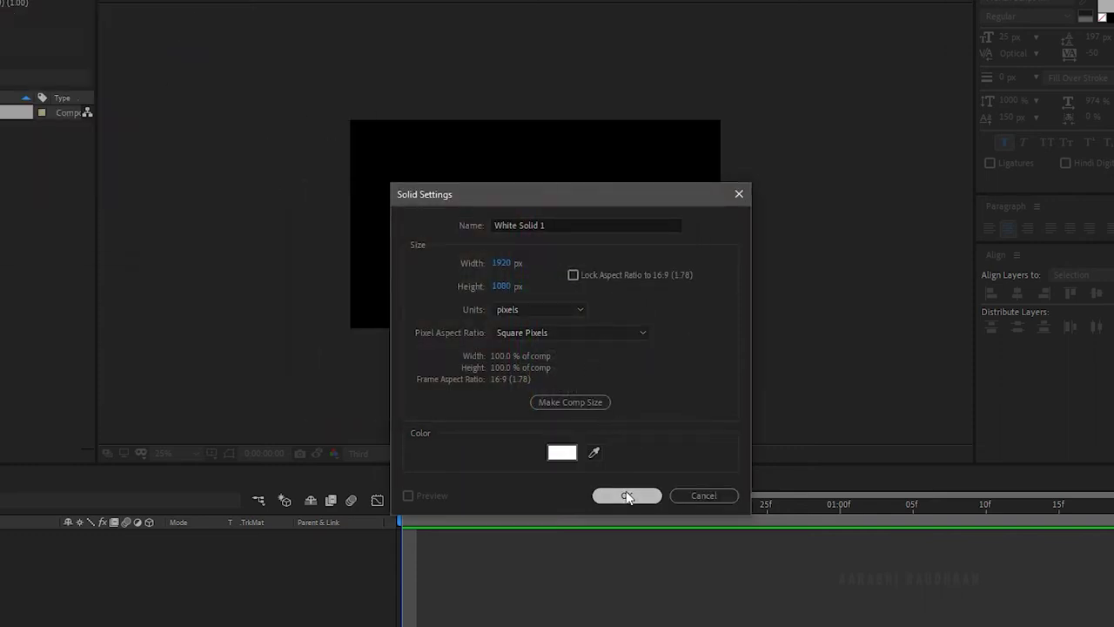
pyautogui.rightClick(309, 452)
pyautogui.moveTo(371, 460)
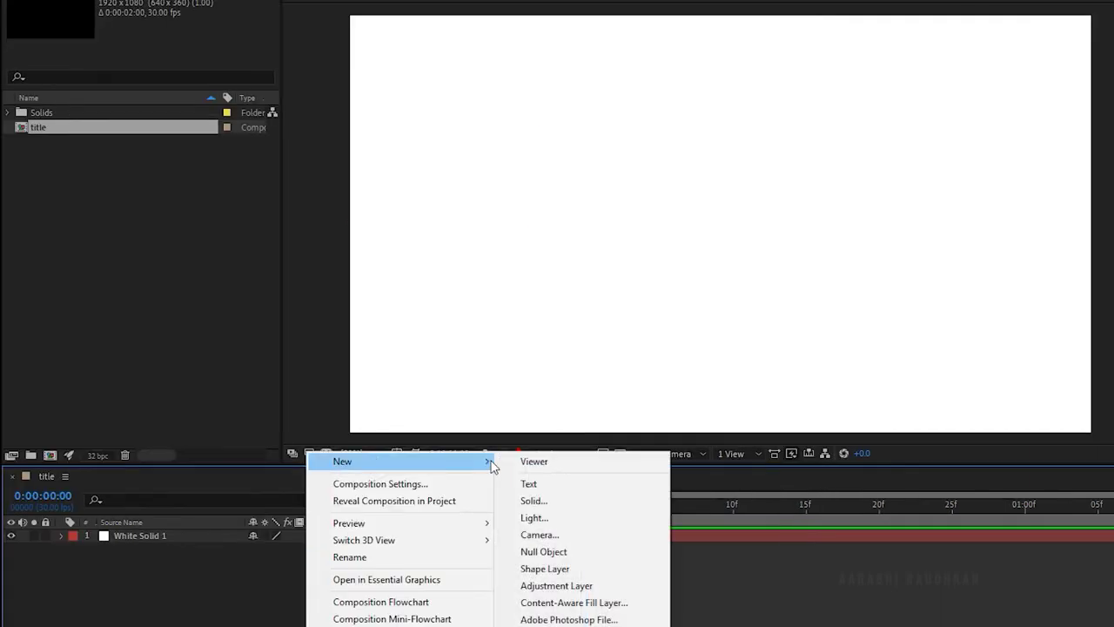
# - Add a TRENDING text layer centred vertically and horizontally, with its anchor point moved to the text's centre
pyautogui.click(527, 483)
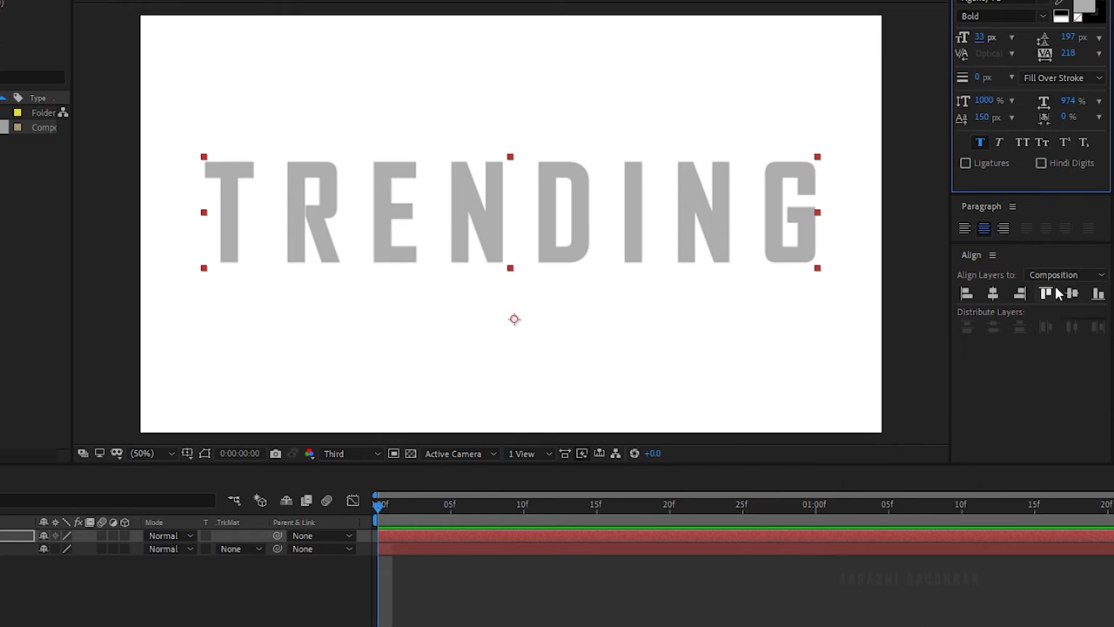
pyautogui.click(1072, 294)
pyautogui.click(998, 296)
pyautogui.moveTo(540, 328); pyautogui.dragTo(541, 246)
pyautogui.press('v')
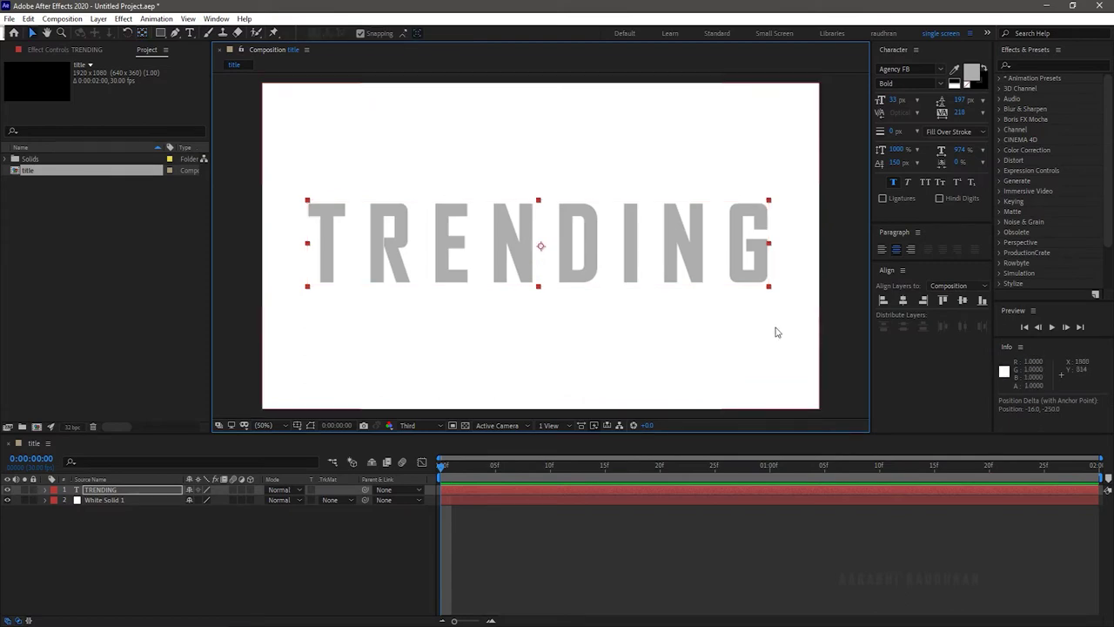
pyautogui.click(1032, 60)
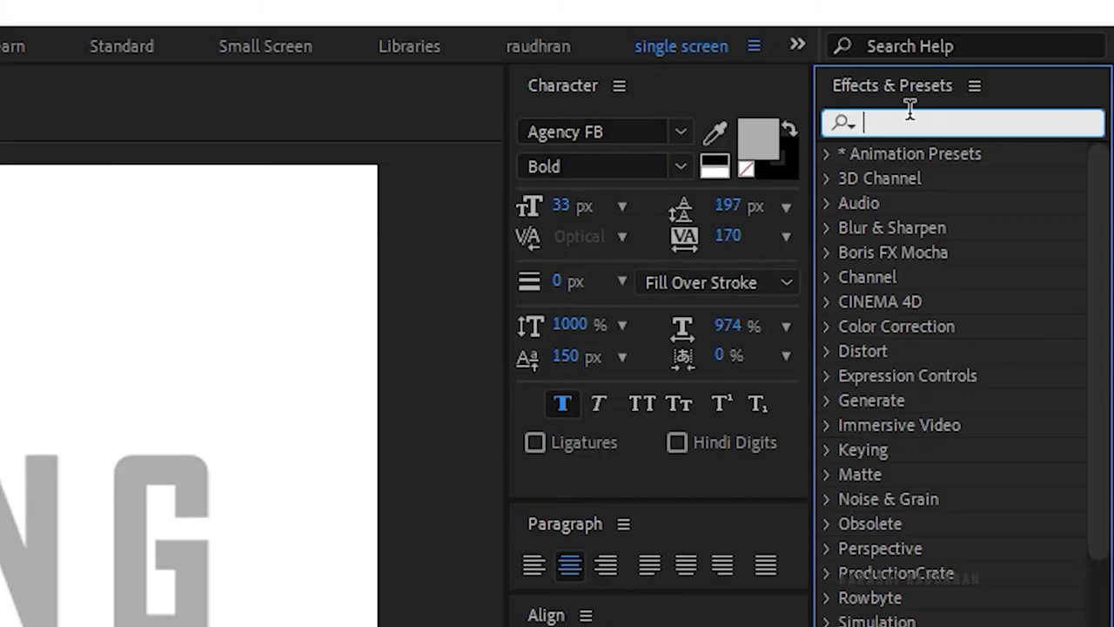
pyautogui.write('ramp')
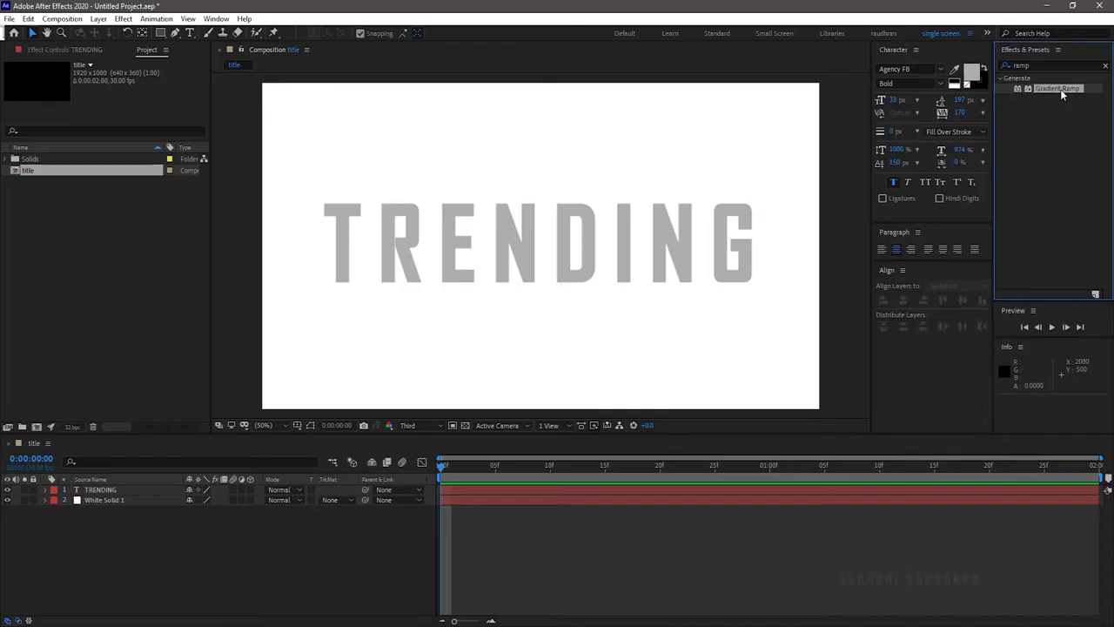
# - Apply Gradient Ramp to TRENDING with a red start colour fading to black
pyautogui.moveTo(972, 178); pyautogui.dragTo(0, 626)
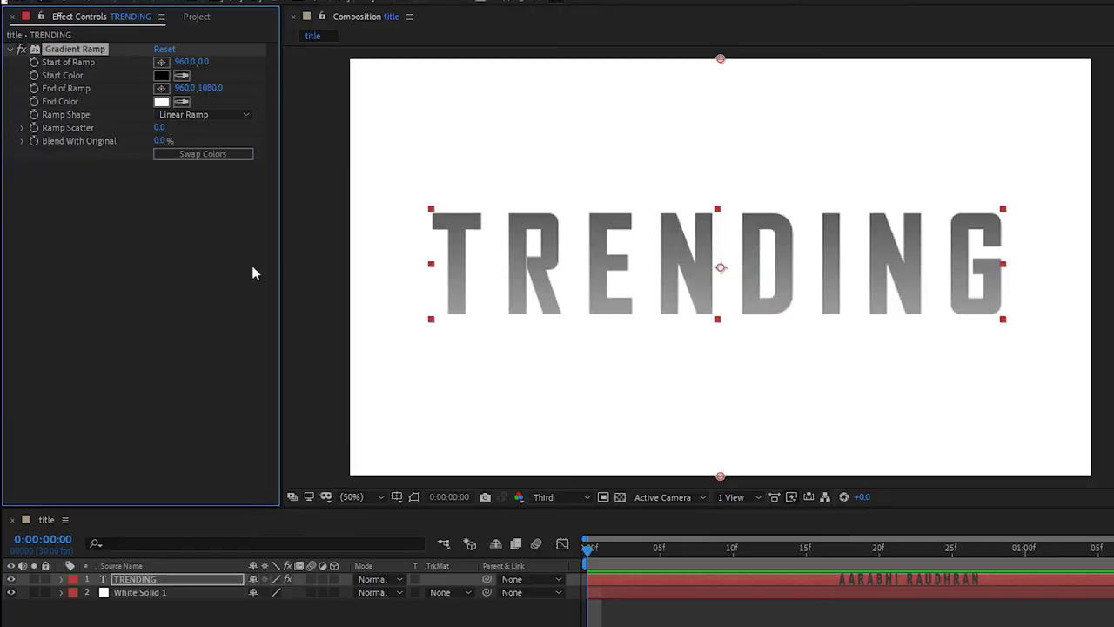
pyautogui.click(203, 153)
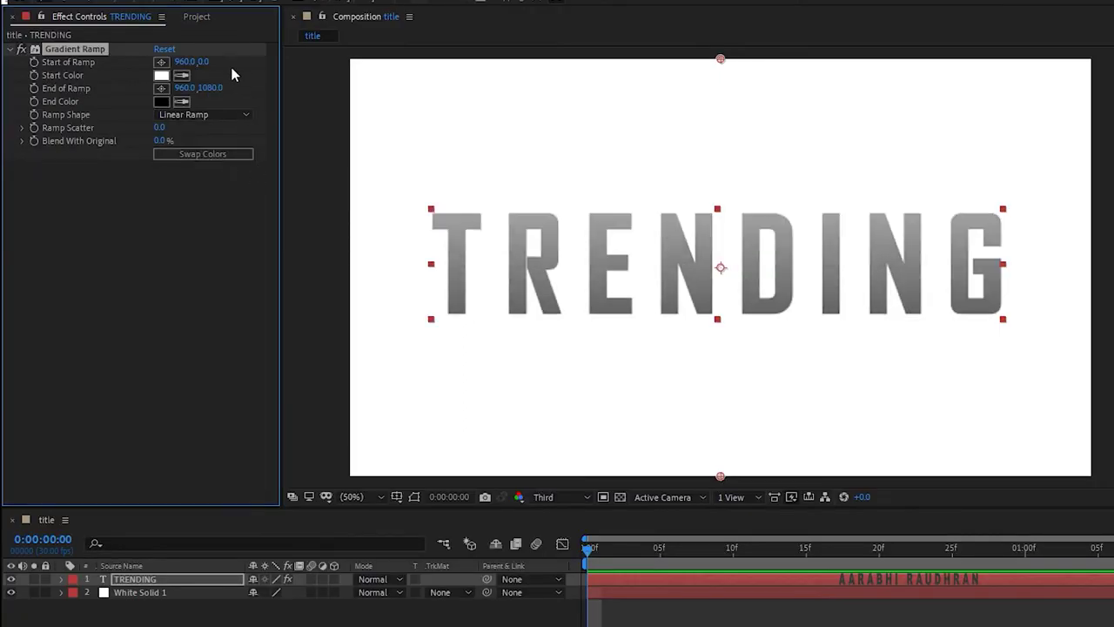
pyautogui.click(161, 75)
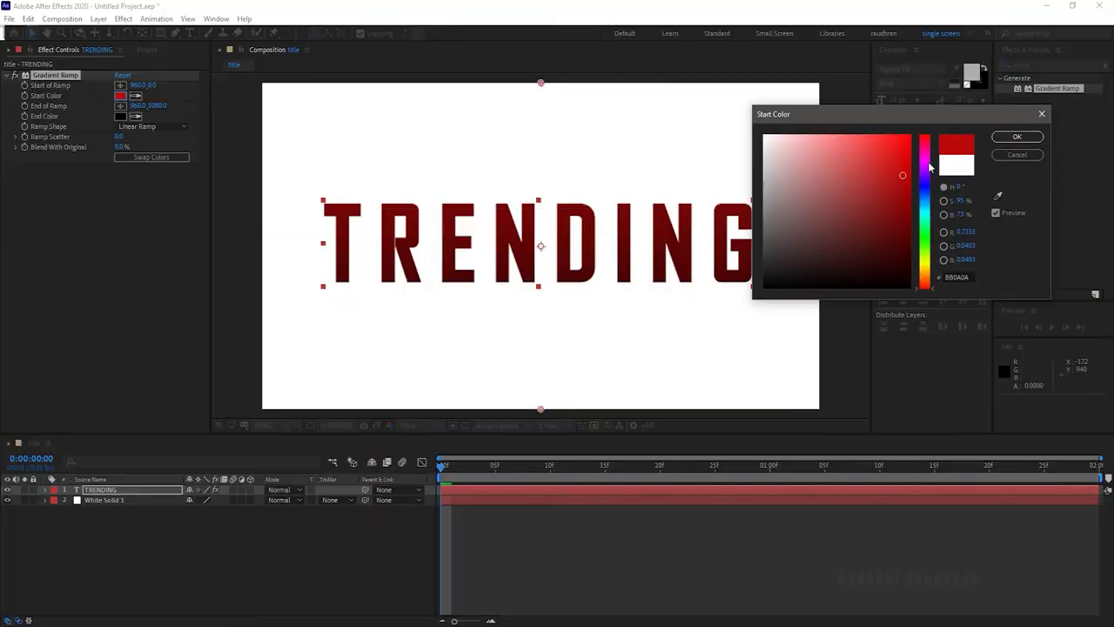
pyautogui.moveTo(930, 168); pyautogui.dragTo(930, 138)
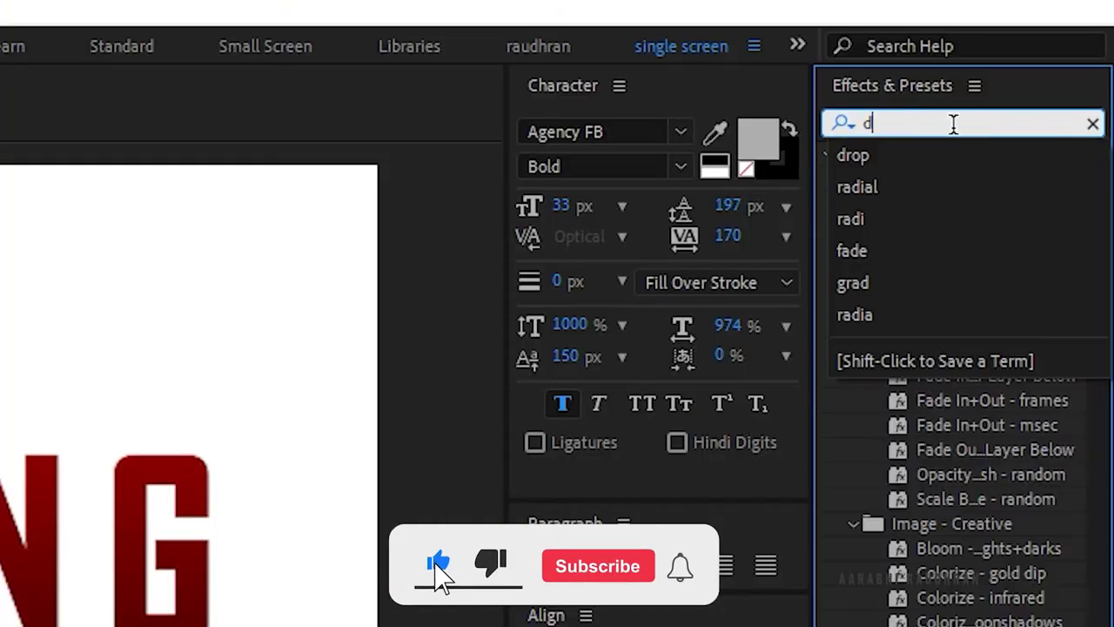
# - Add a Drop Shadow to TRENDING with softness 25 and distance 15
pyautogui.write('r')
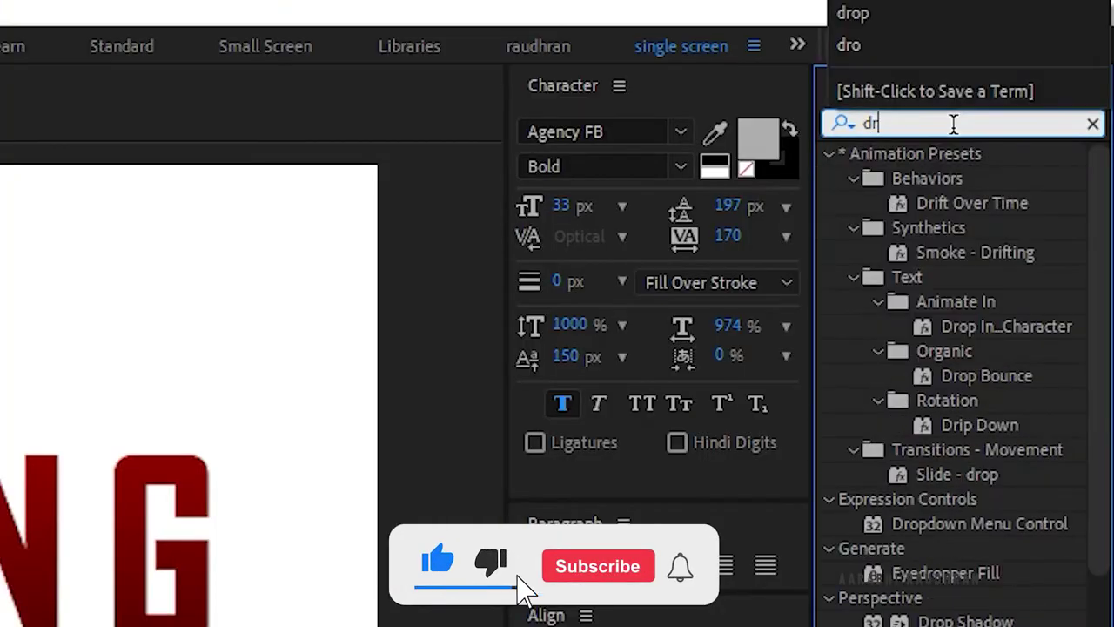
pyautogui.write('op')
pyautogui.moveTo(962, 477); pyautogui.dragTo(165, 231)
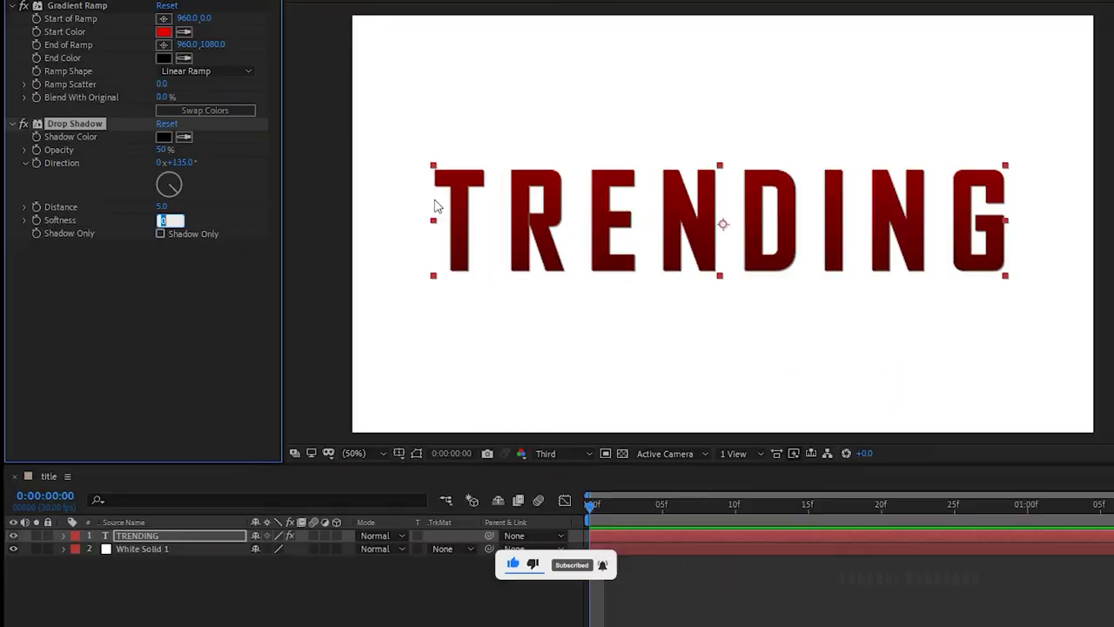
pyautogui.press('Return')
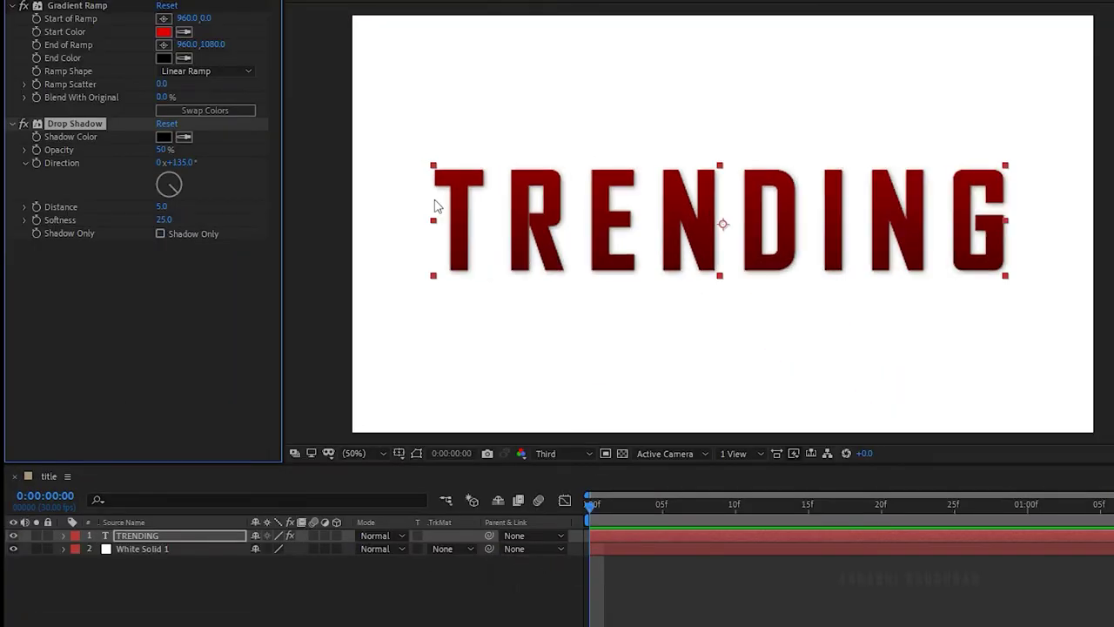
pyautogui.click(162, 207)
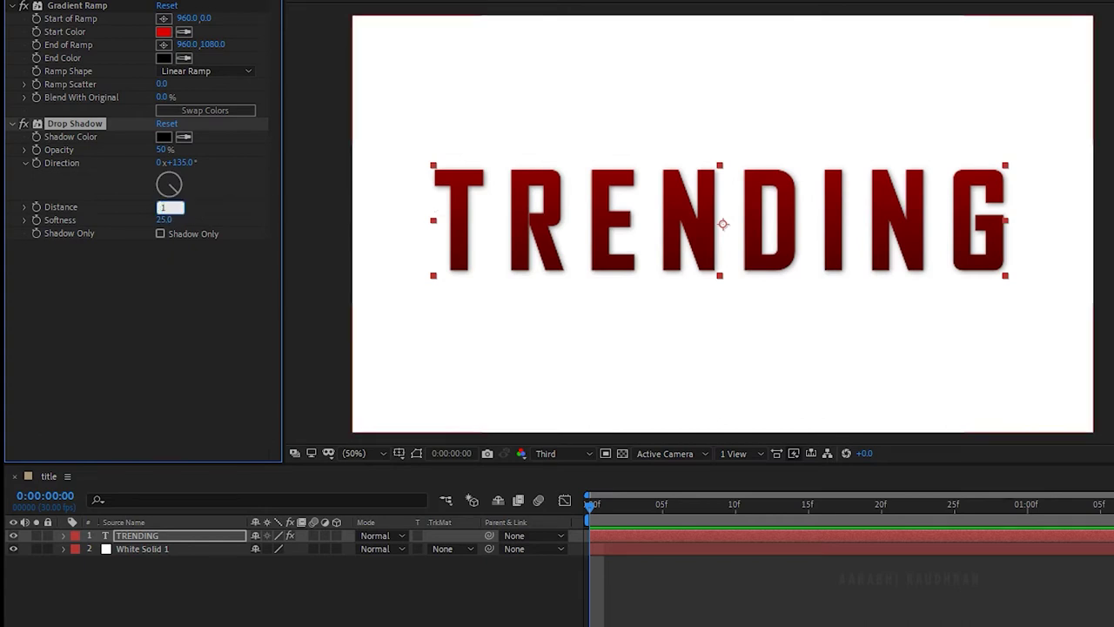
pyautogui.press('Return')
# - Apply Bevel Alpha to the TRENDING text layer
pyautogui.click(890, 117)
pyautogui.write('bevel')
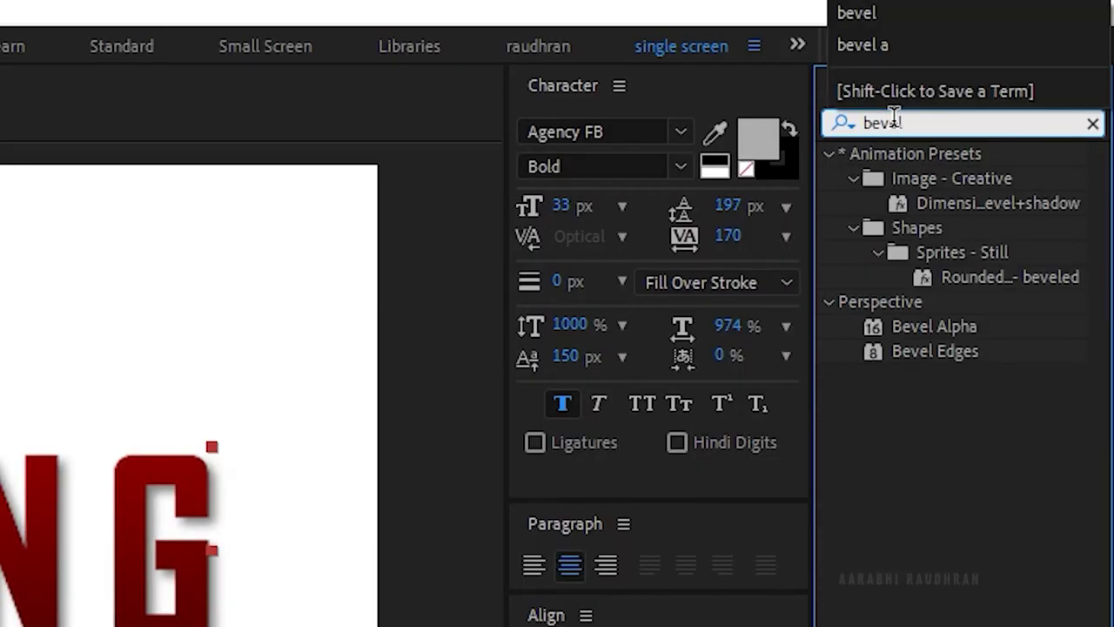
pyautogui.moveTo(908, 319); pyautogui.dragTo(143, 350)
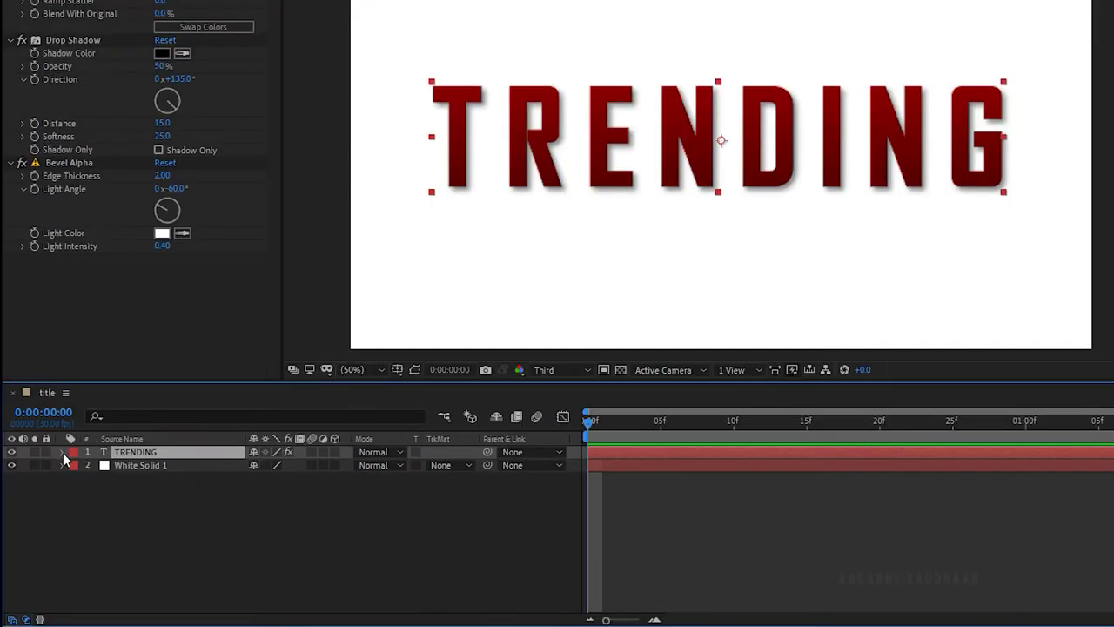
pyautogui.click(63, 453)
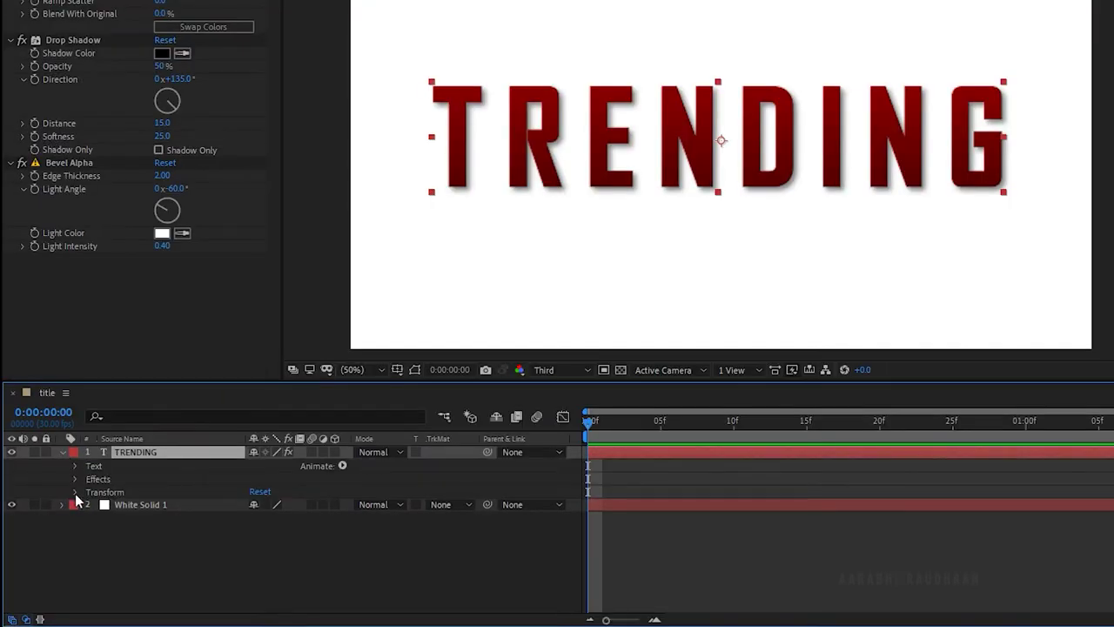
# - Add a Tracking animator to the TRENDING text
pyautogui.click(339, 471)
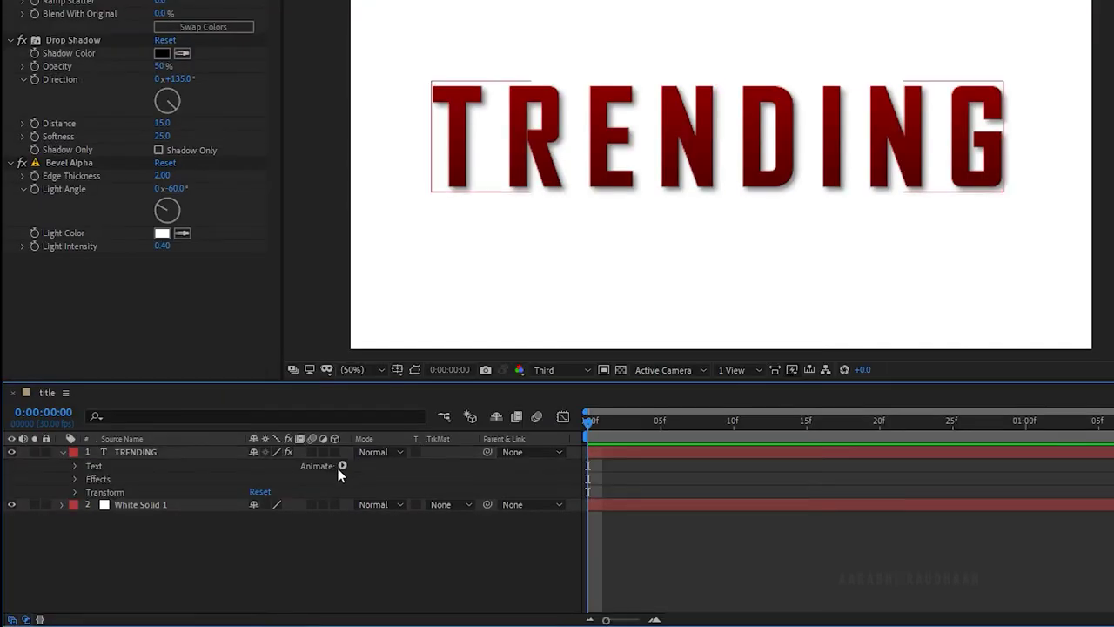
pyautogui.click(340, 468)
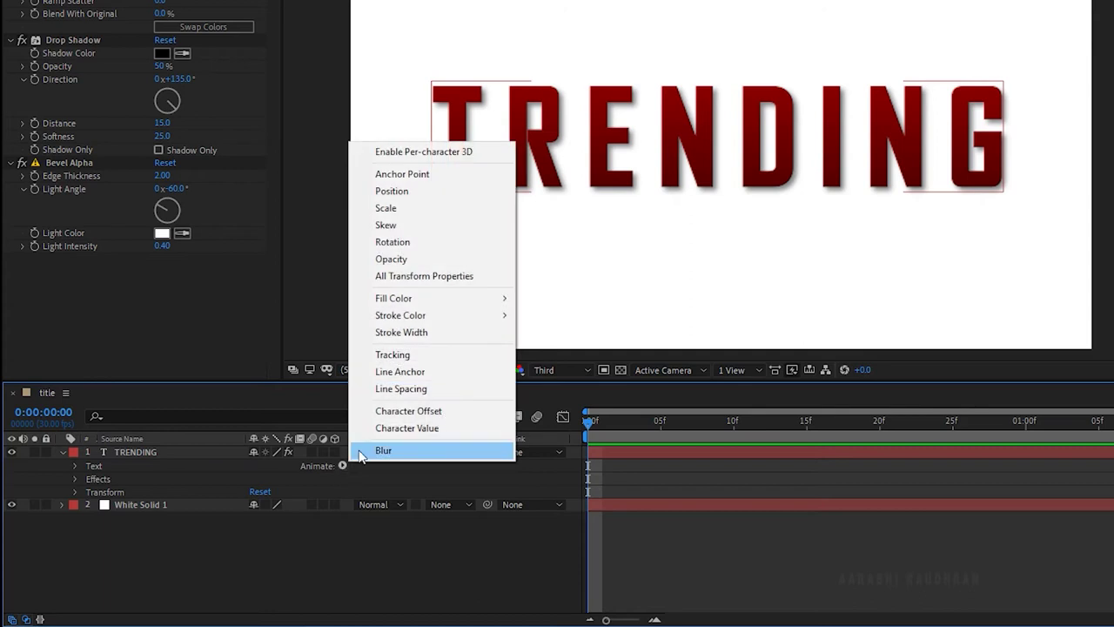
pyautogui.click(408, 357)
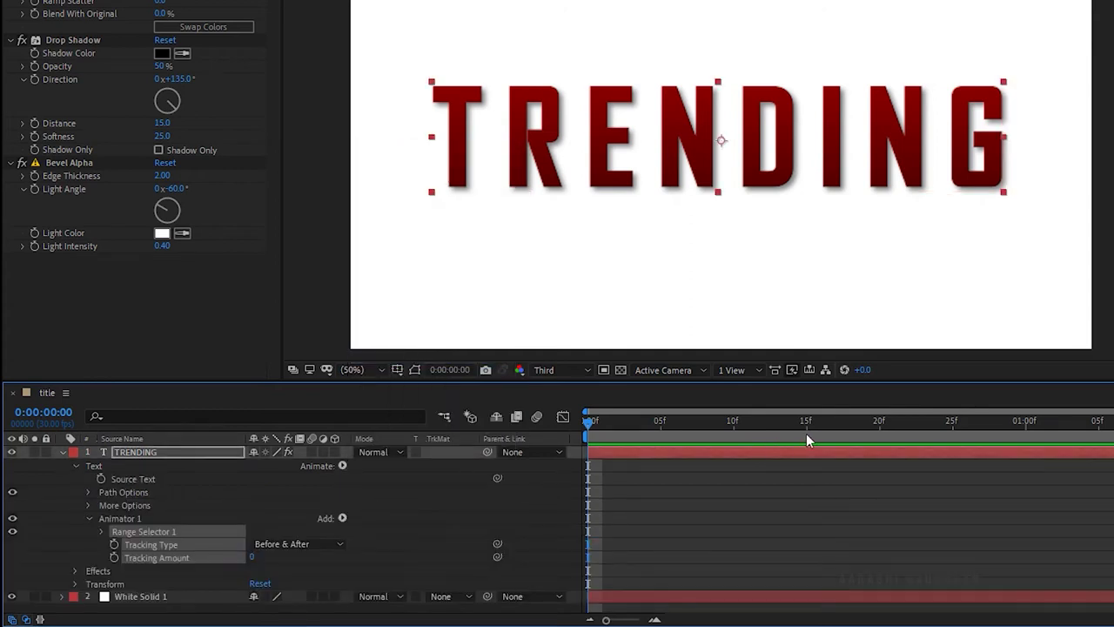
# - Keyframe Tracking Amount at one second and 150 at the start, then show its speed graph
pyautogui.click(1028, 424)
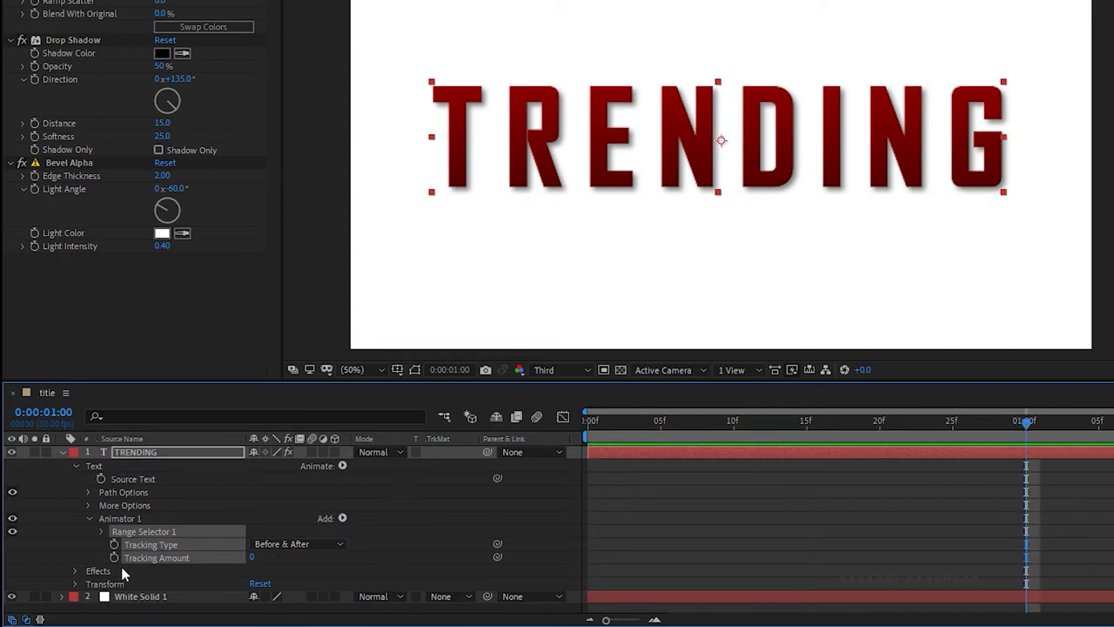
pyautogui.press('F2')
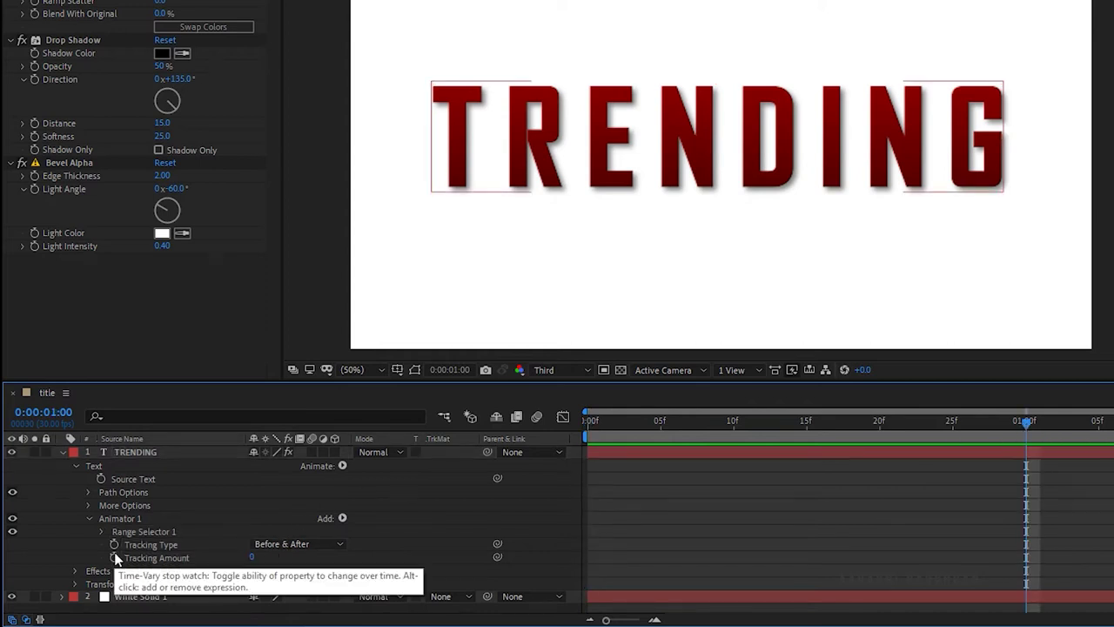
pyautogui.click(114, 557)
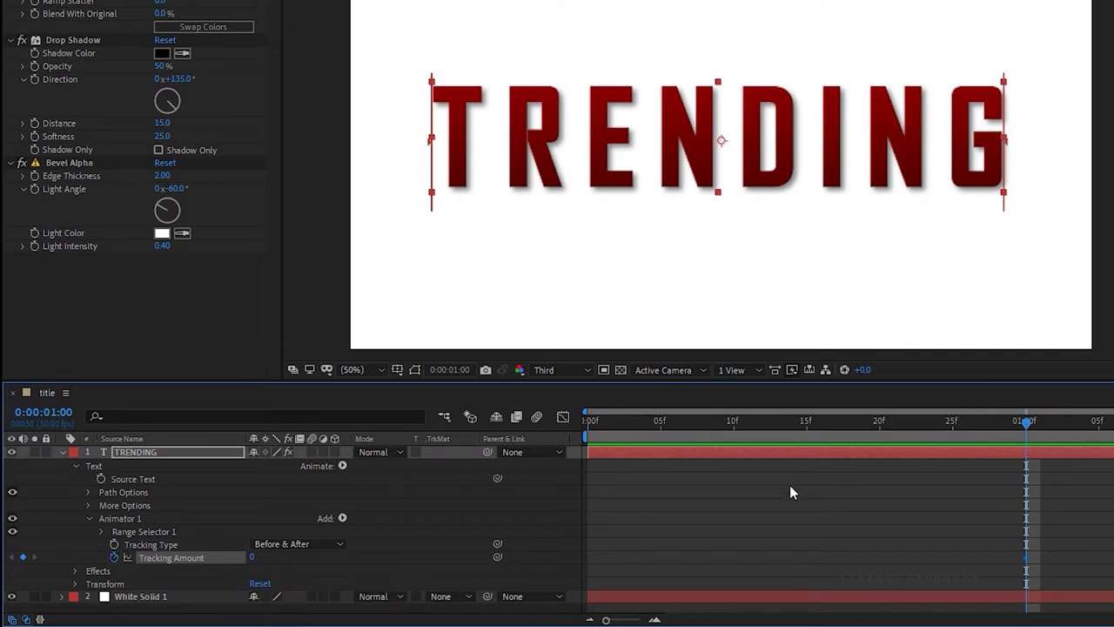
pyautogui.press('Home')
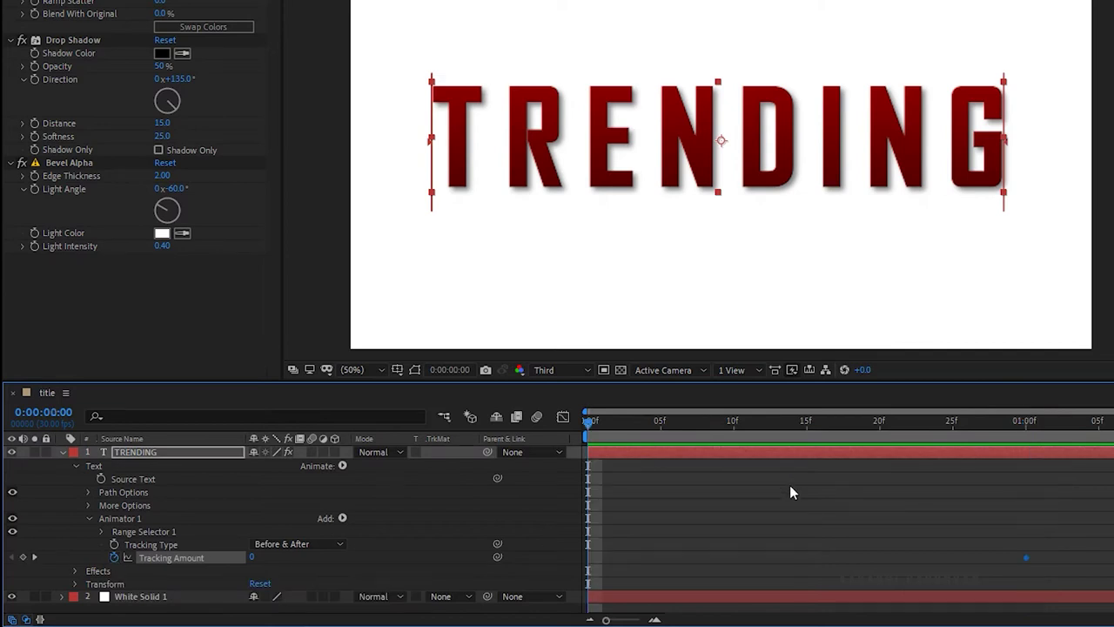
pyautogui.click(253, 557)
pyautogui.write('150')
pyautogui.press('Return')
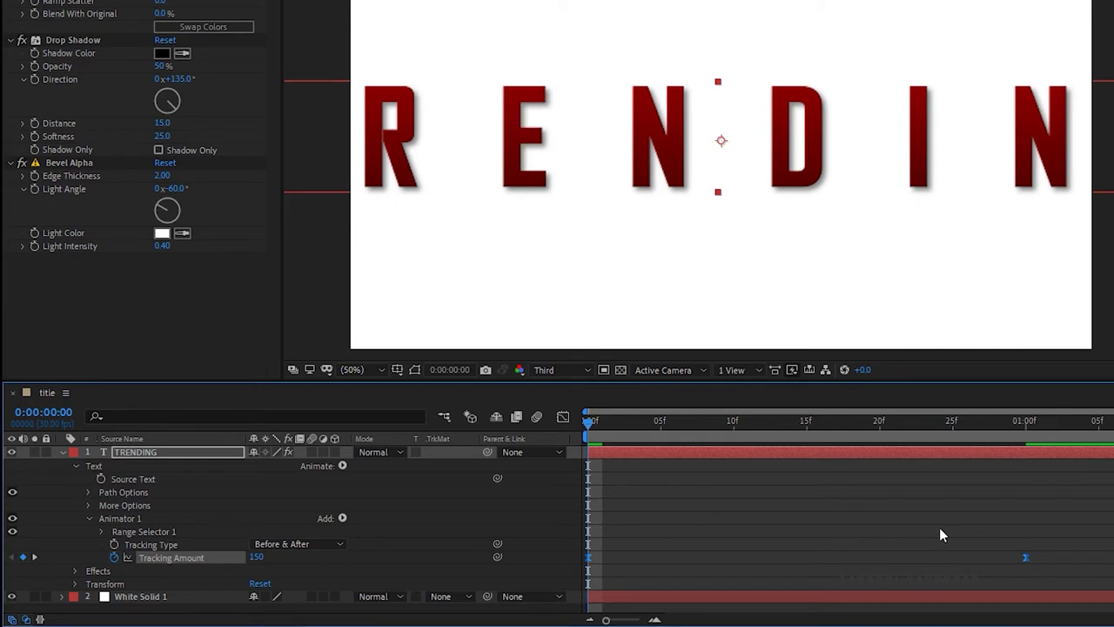
pyautogui.click(564, 417)
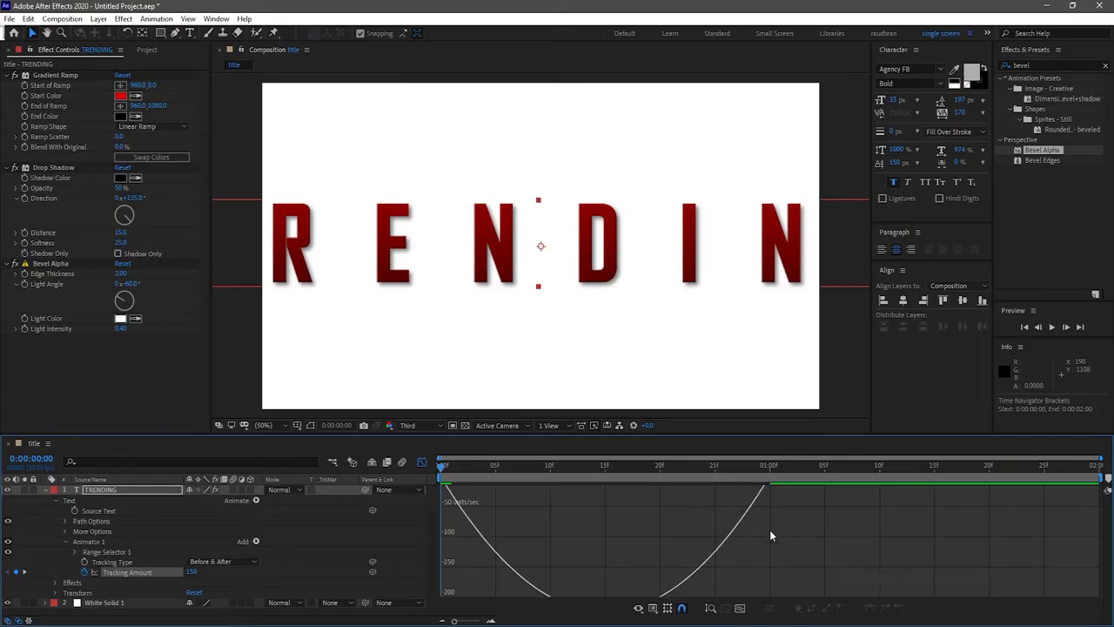
# - Drag the tracking keyframes' influence handles so the curve eases into the one-second keyframe
pyautogui.click(771, 501)
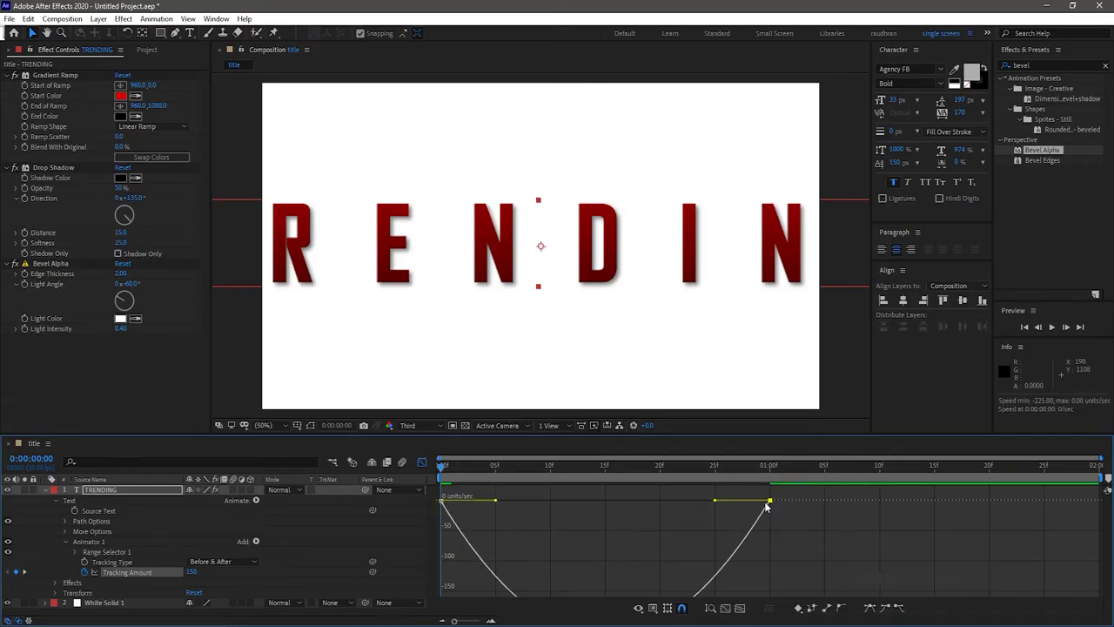
pyautogui.moveTo(715, 504); pyautogui.dragTo(605, 501)
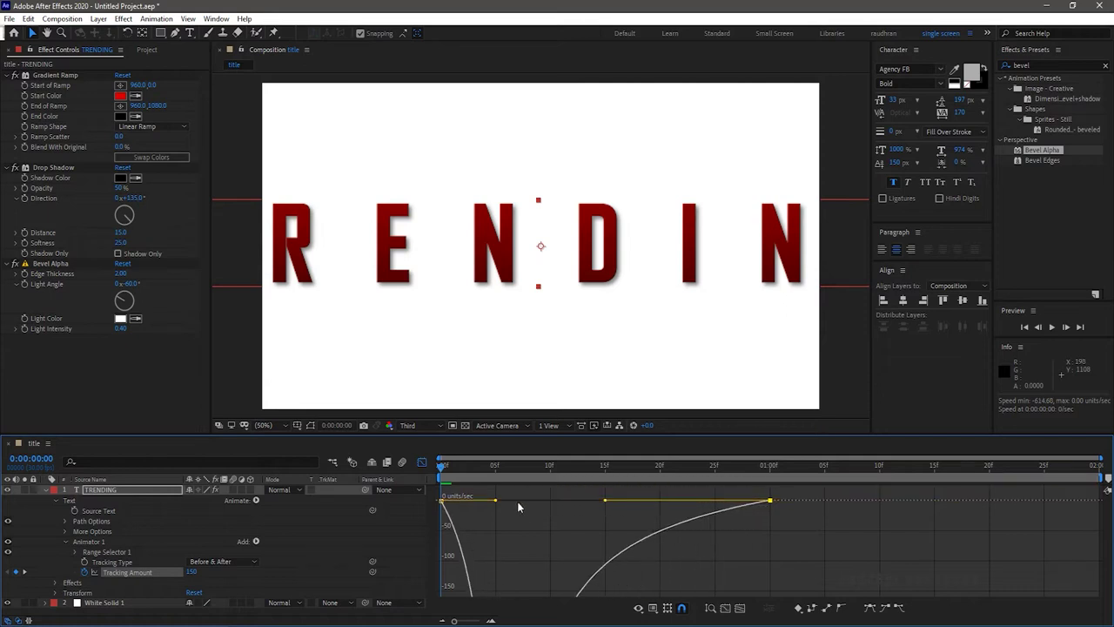
pyautogui.moveTo(494, 504); pyautogui.dragTo(424, 500)
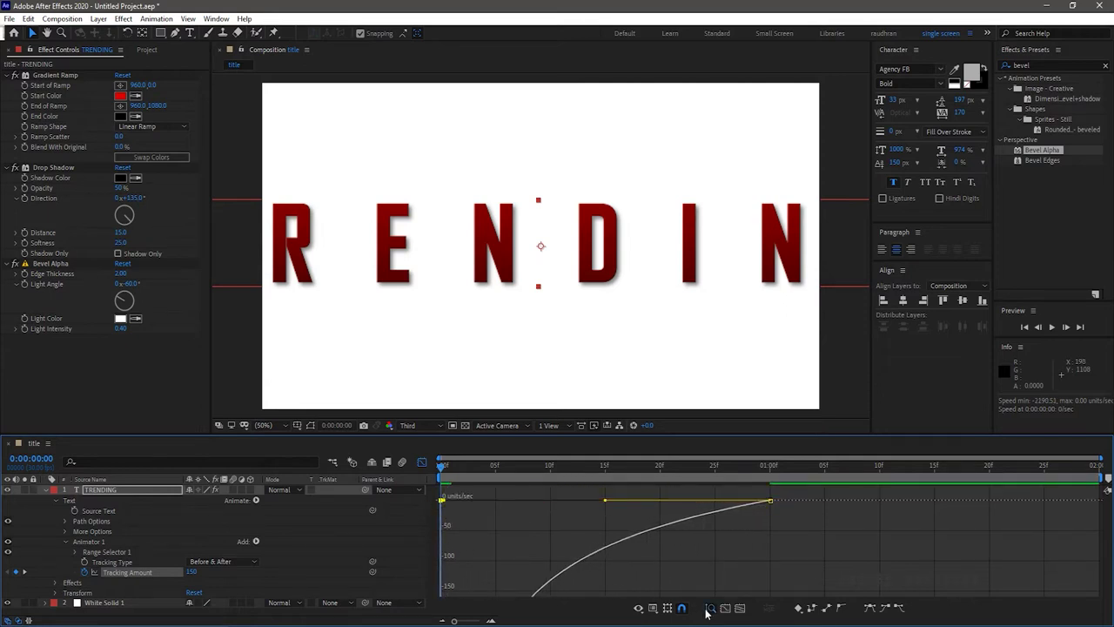
# - Return to the layer bar view and preview the tracking animation
pyautogui.click(422, 462)
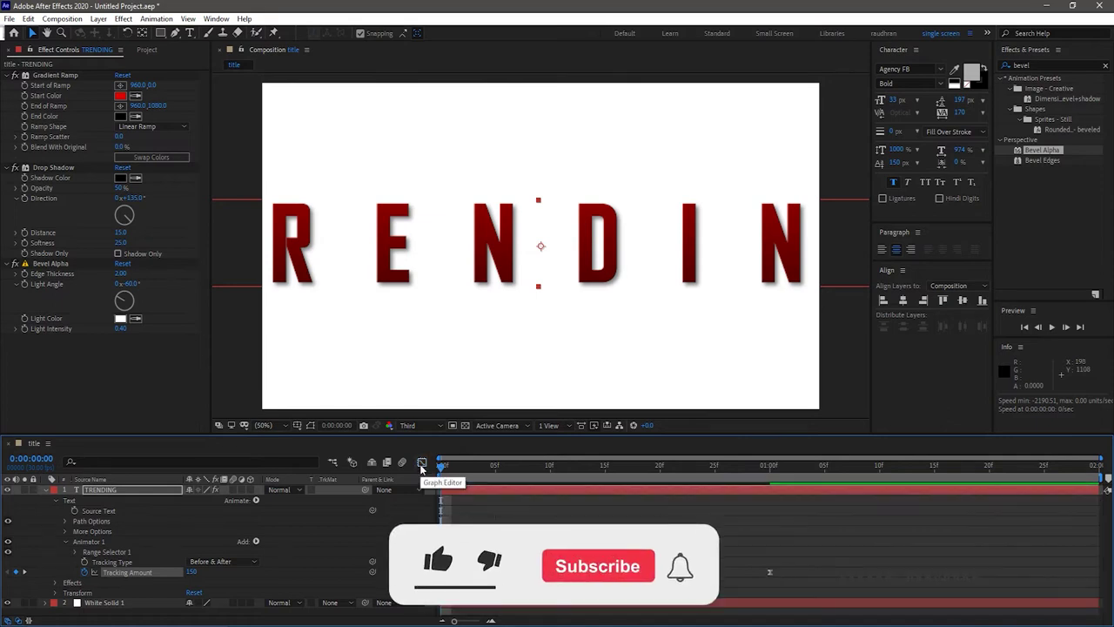
pyautogui.press('space')
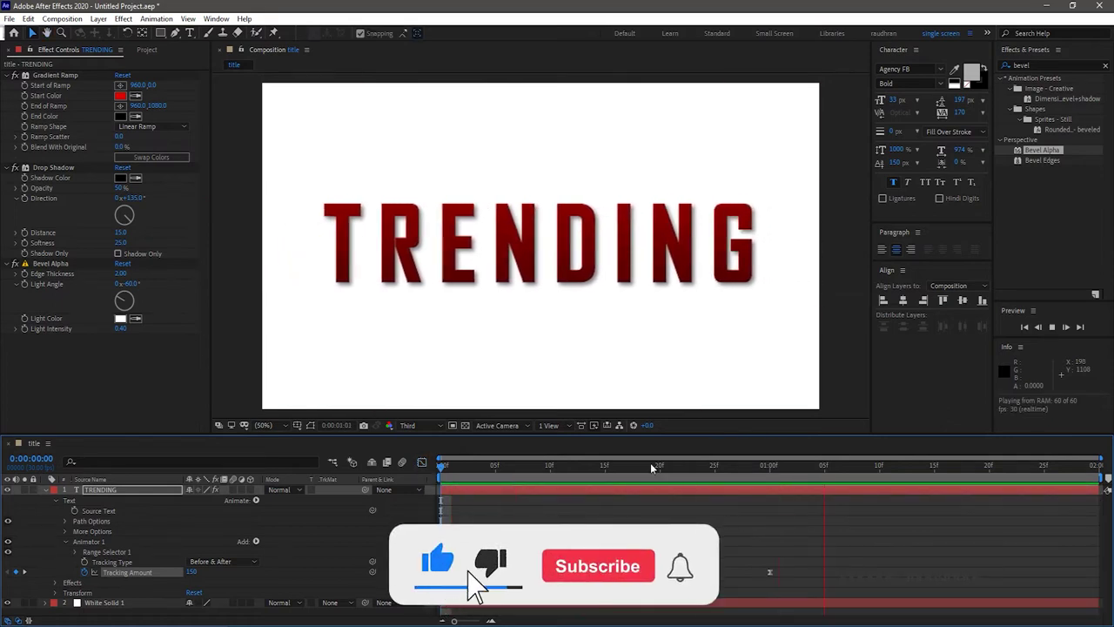
# - Keyframe TRENDING's Scale at 100% at one second and 150% at the first frame
pyautogui.click(45, 489)
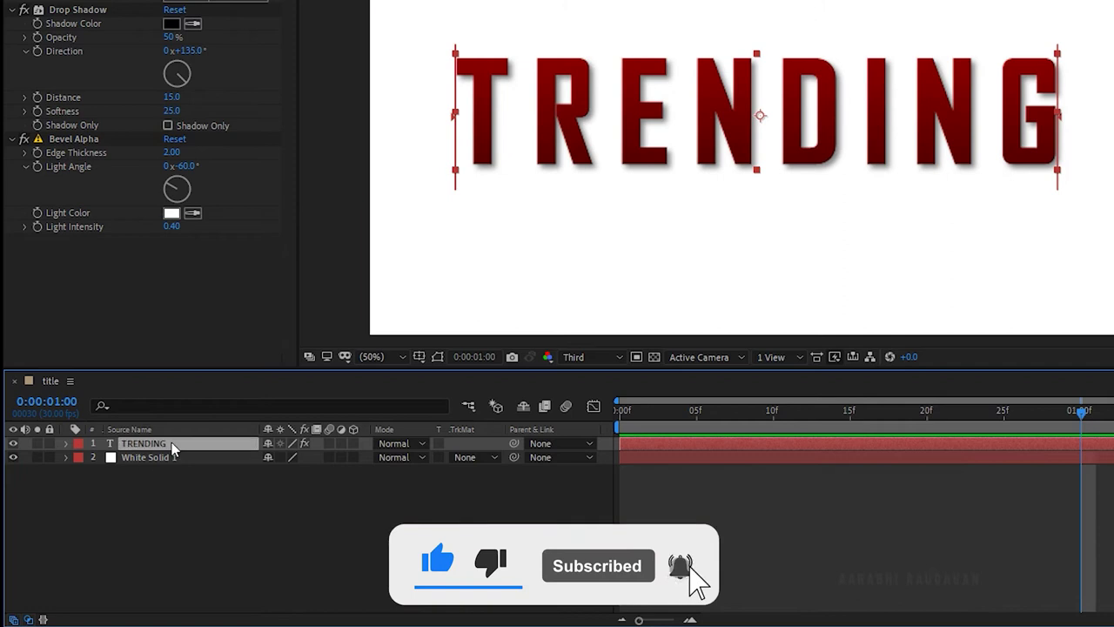
pyautogui.press('s')
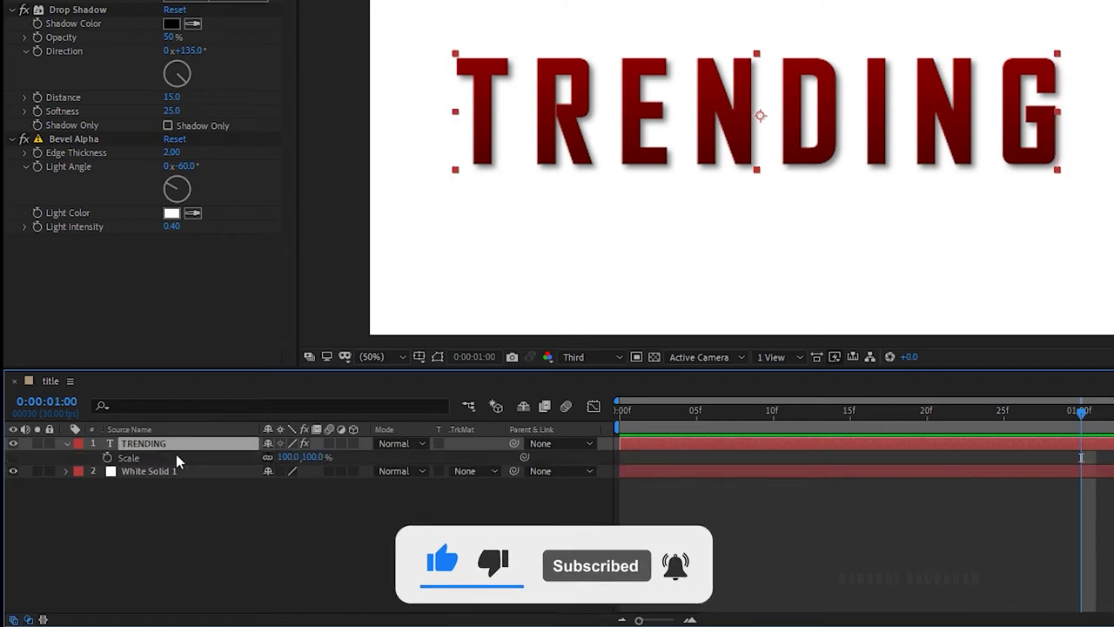
pyautogui.click(108, 457)
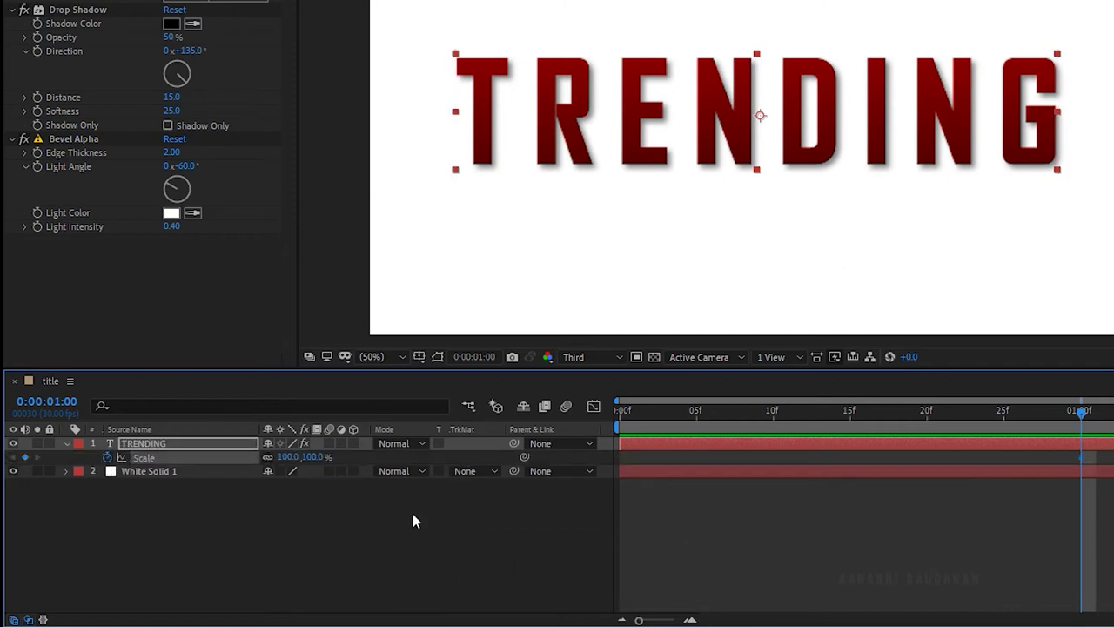
pyautogui.press('Home')
pyautogui.click(291, 457)
pyautogui.write('150')
pyautogui.press('Return')
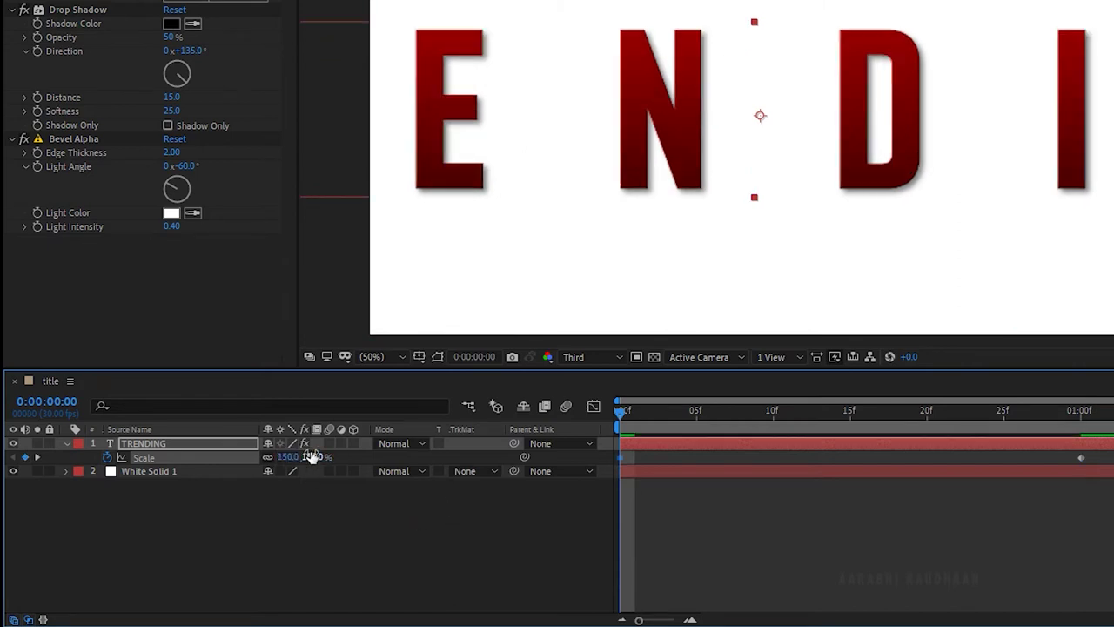
# - Apply Easy Ease to the Scale keyframes, adjust their influence in the Graph Editor, and preview
pyautogui.click(1081, 457)
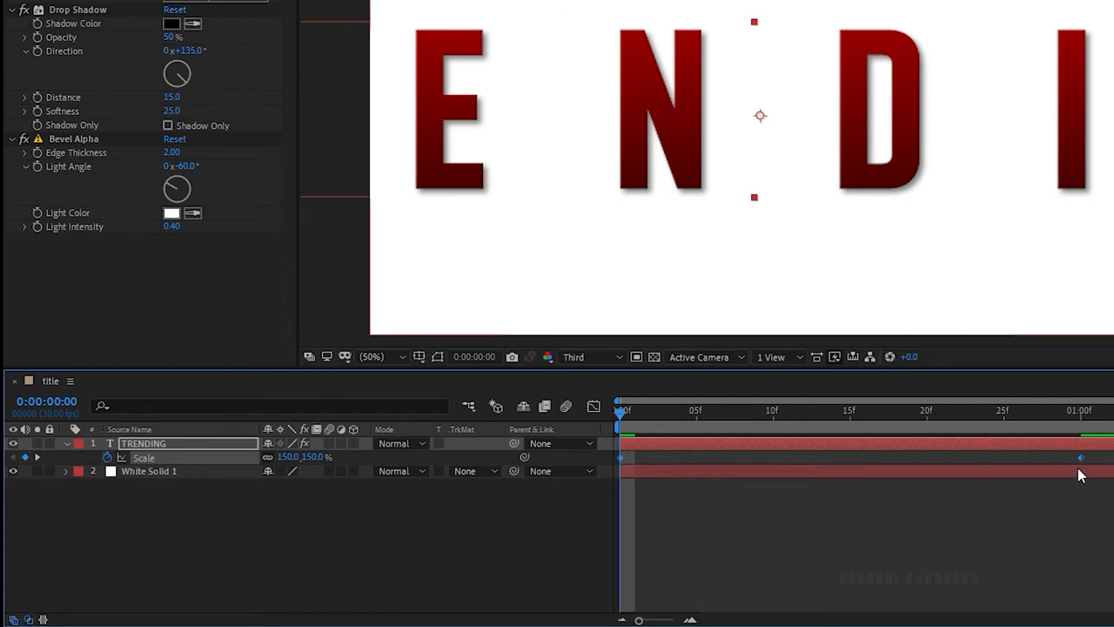
pyautogui.press('F9')
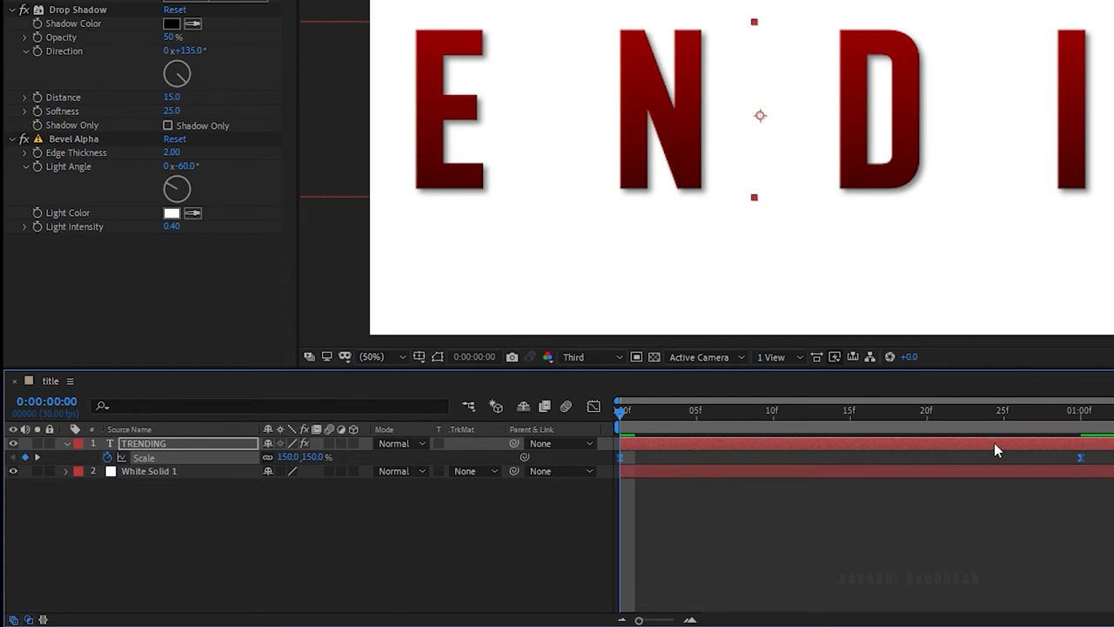
pyautogui.click(593, 407)
pyautogui.moveTo(1005, 449); pyautogui.dragTo(849, 448)
pyautogui.moveTo(697, 451); pyautogui.dragTo(620, 449)
pyautogui.click(593, 406)
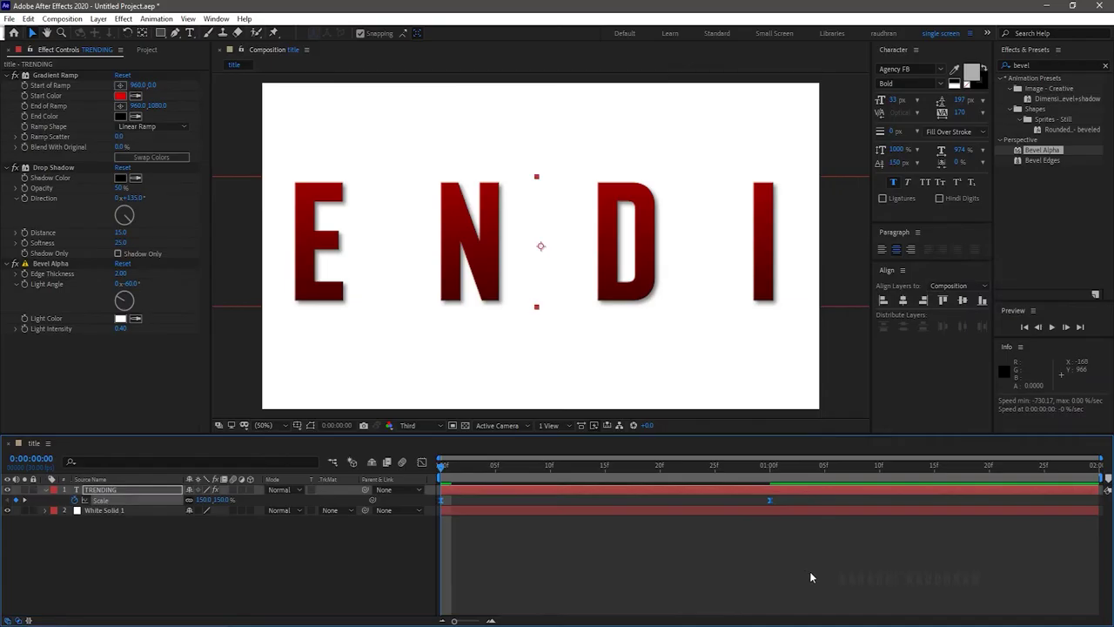
pyautogui.click(810, 572)
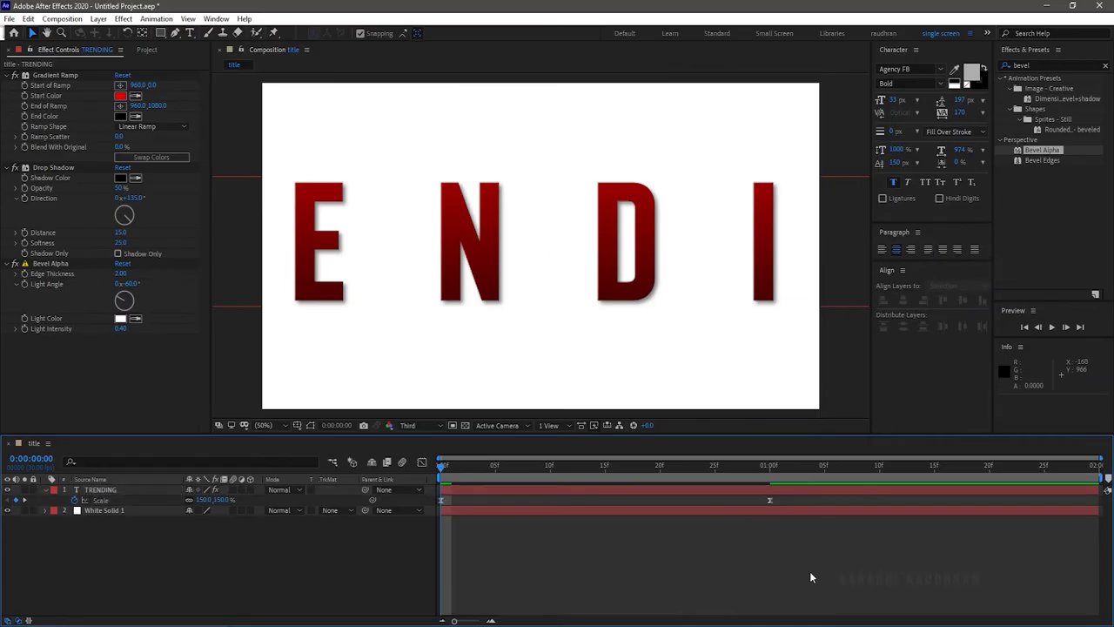
pyautogui.press('space')
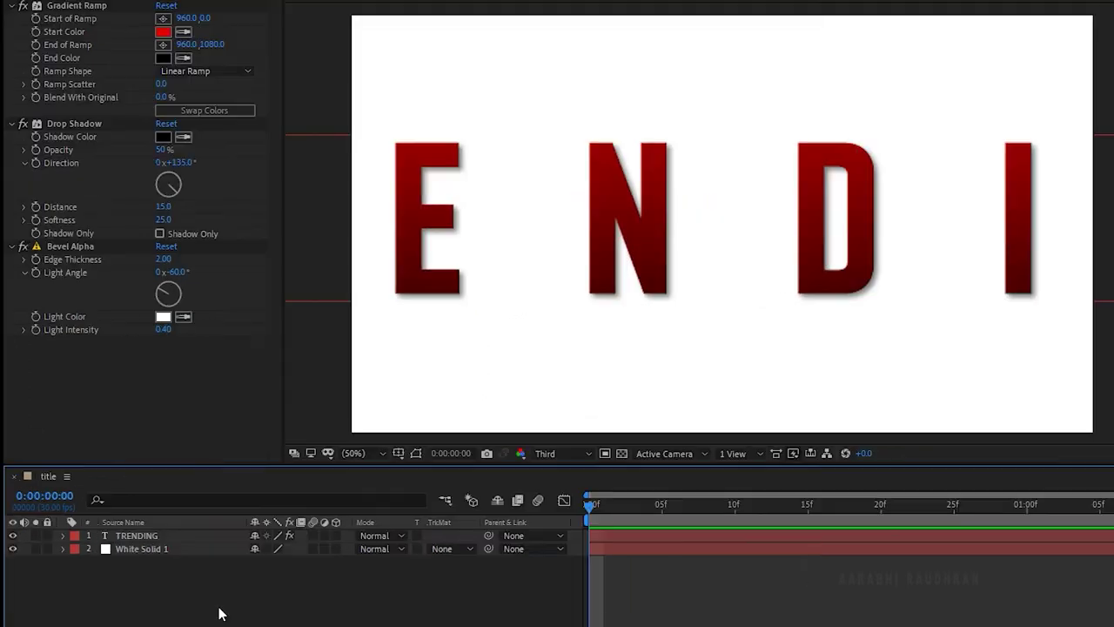
pyautogui.rightClick(220, 614)
# - Add a second TRENDING text layer centred vertically and horizontally over the red title
pyautogui.moveTo(272, 441)
pyautogui.click(461, 461)
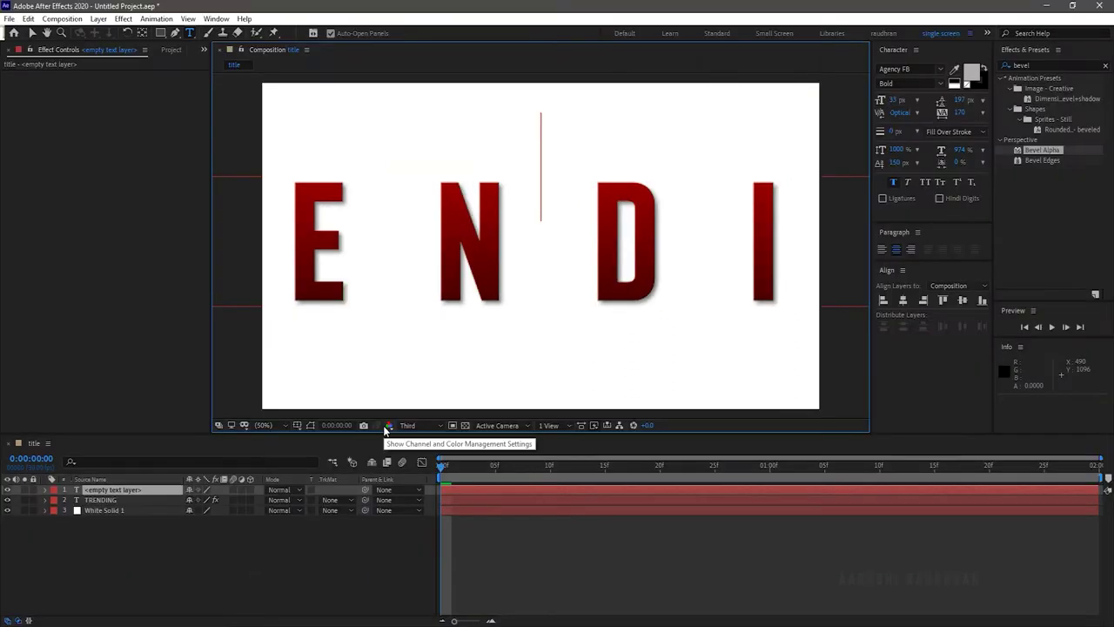
pyautogui.write('TRENDING')
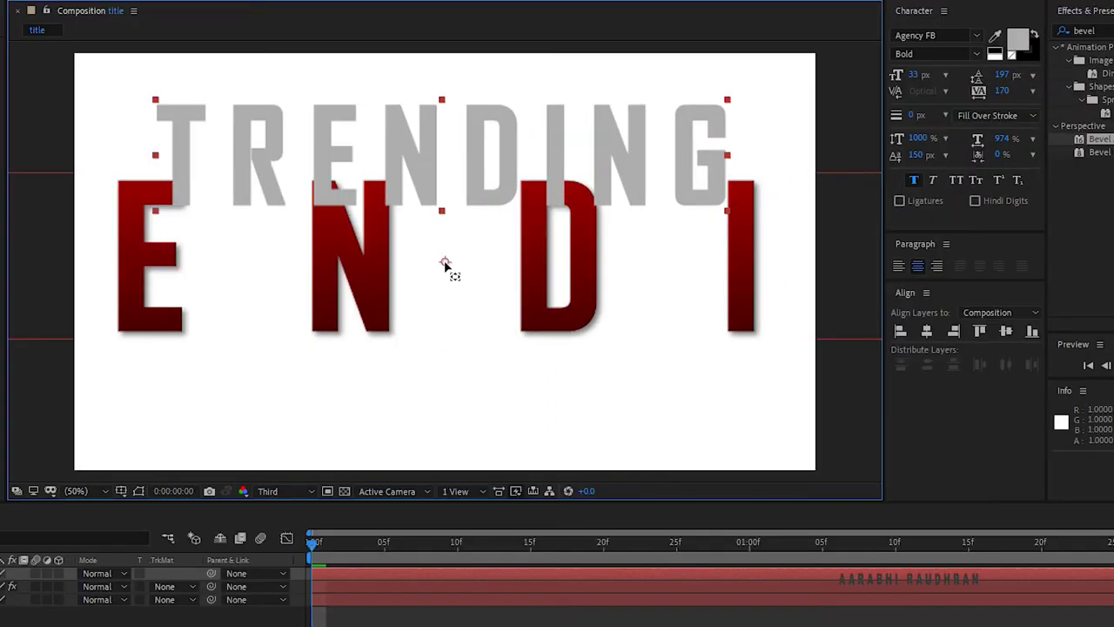
pyautogui.moveTo(445, 263); pyautogui.dragTo(446, 155)
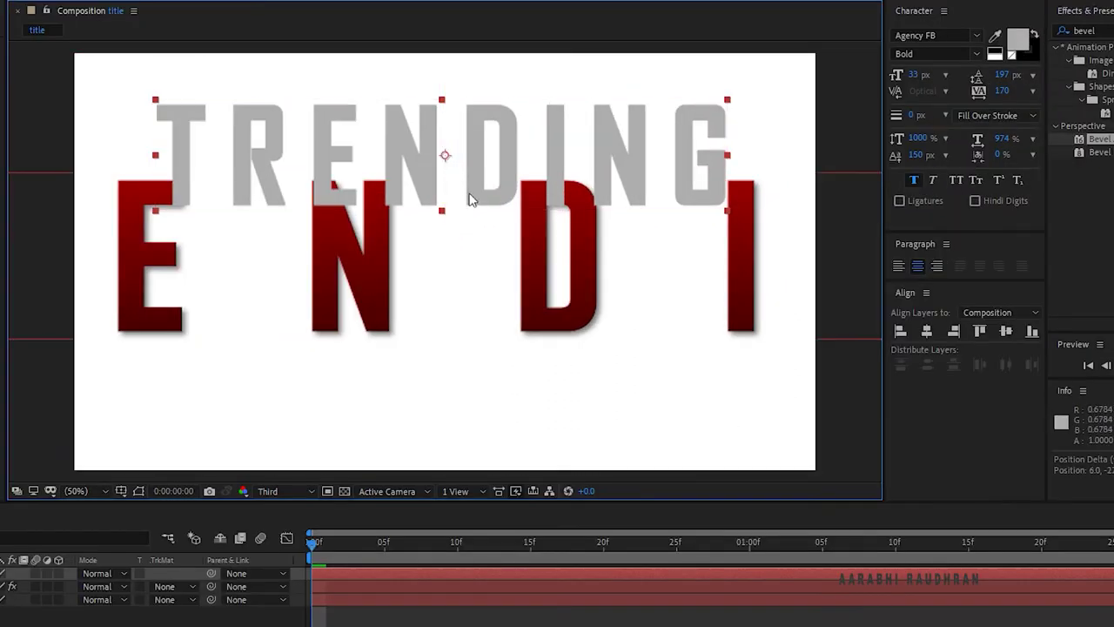
pyautogui.click(1007, 332)
pyautogui.click(927, 332)
# - Set the new TRENDING 2 text's font size to 20 px
pyautogui.click(928, 74)
pyautogui.write('20')
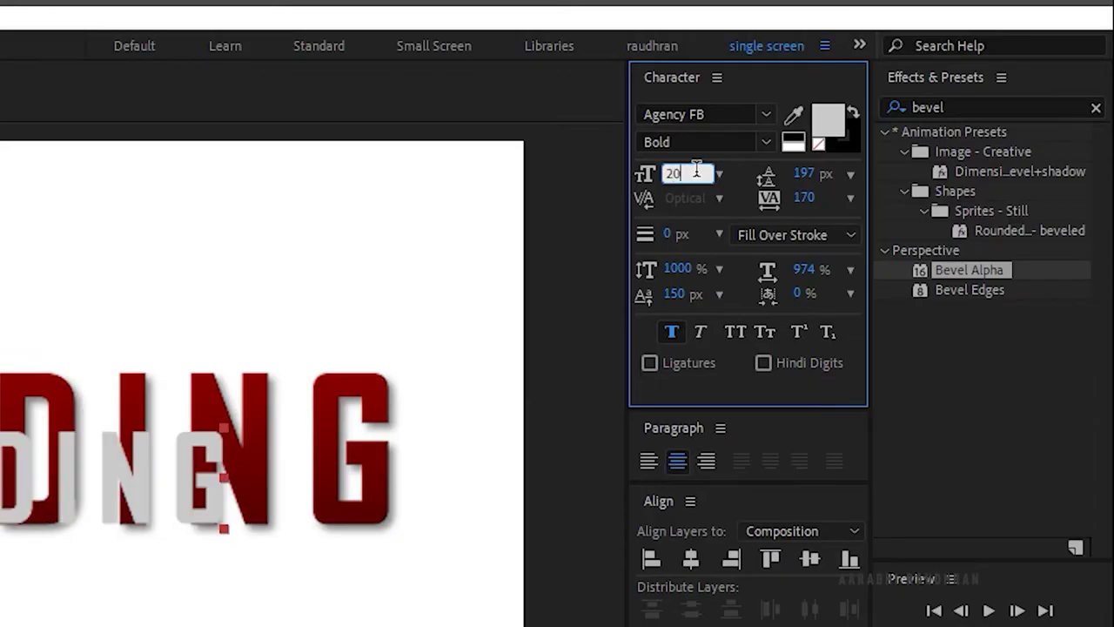
pyautogui.press('Return')
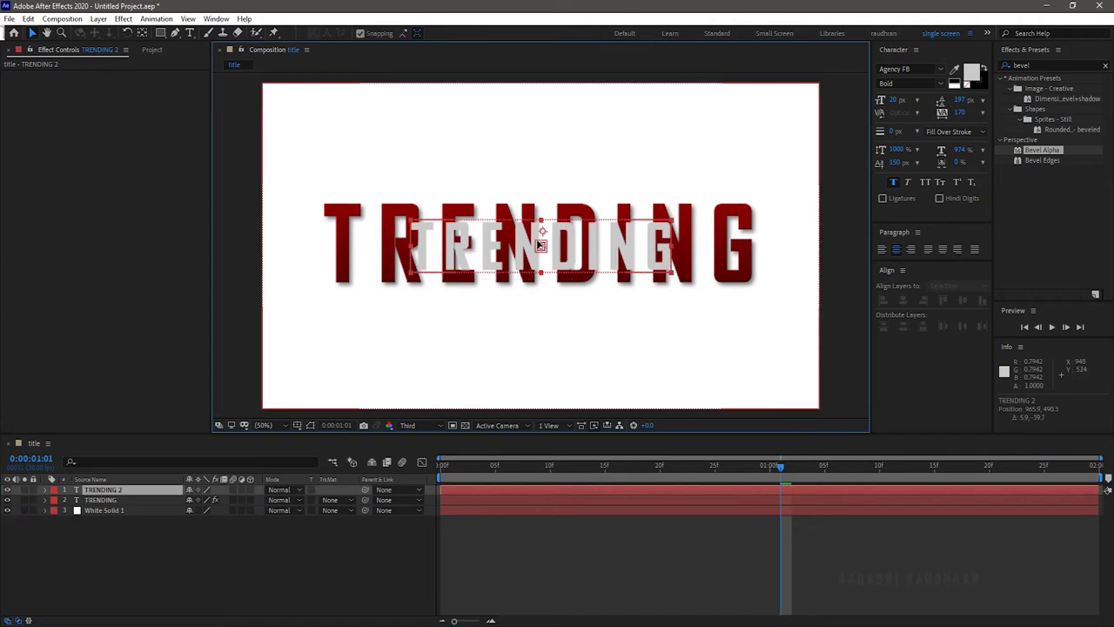
pyautogui.click(513, 258)
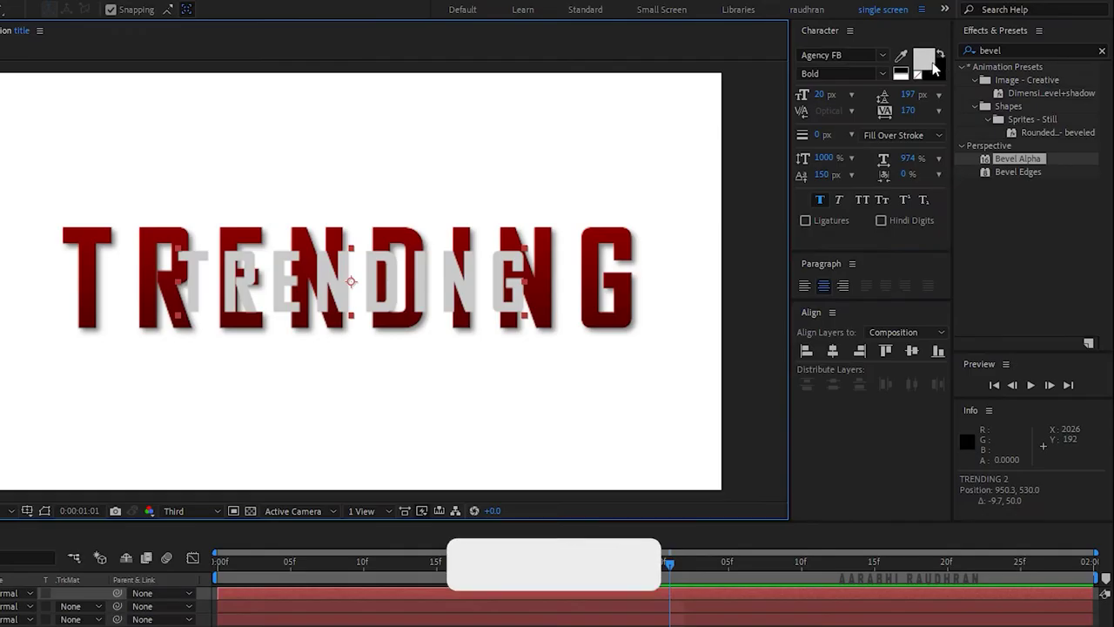
# - Make TRENDING 2 white (FFFFFF) and apply Bevel Alpha to it
pyautogui.click(971, 69)
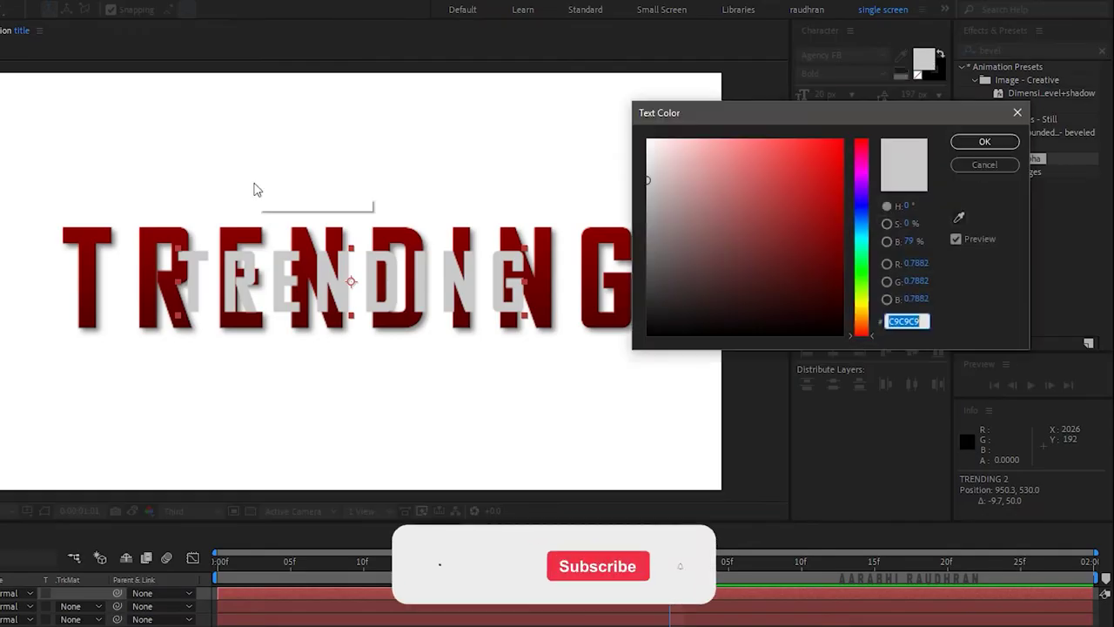
pyautogui.write('FFFFFF')
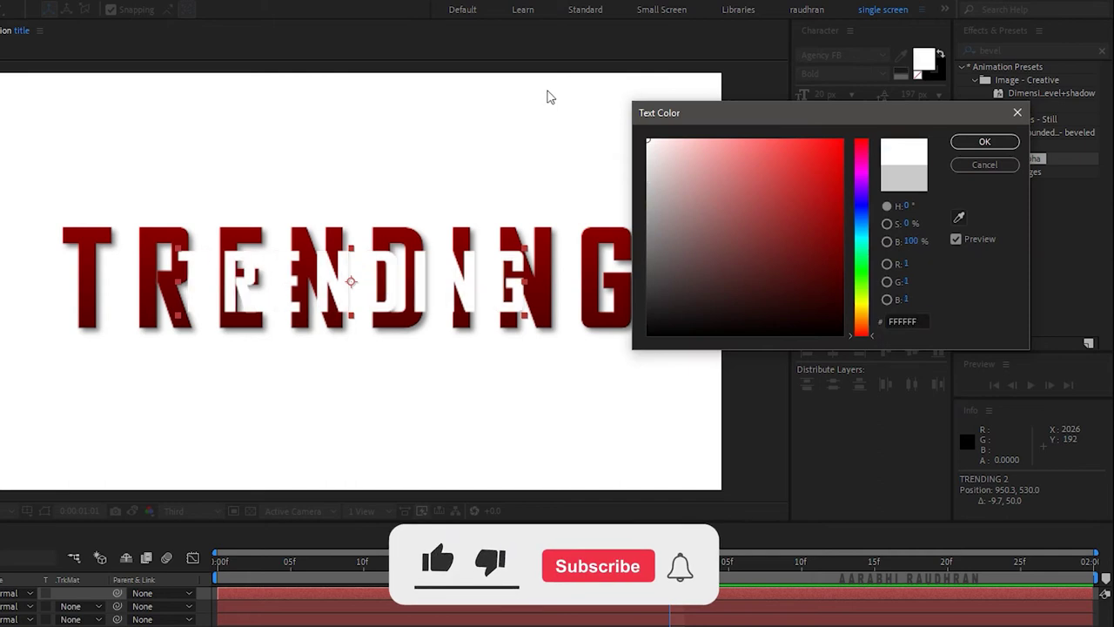
pyautogui.click(984, 143)
pyautogui.moveTo(1036, 158); pyautogui.dragTo(166, 444)
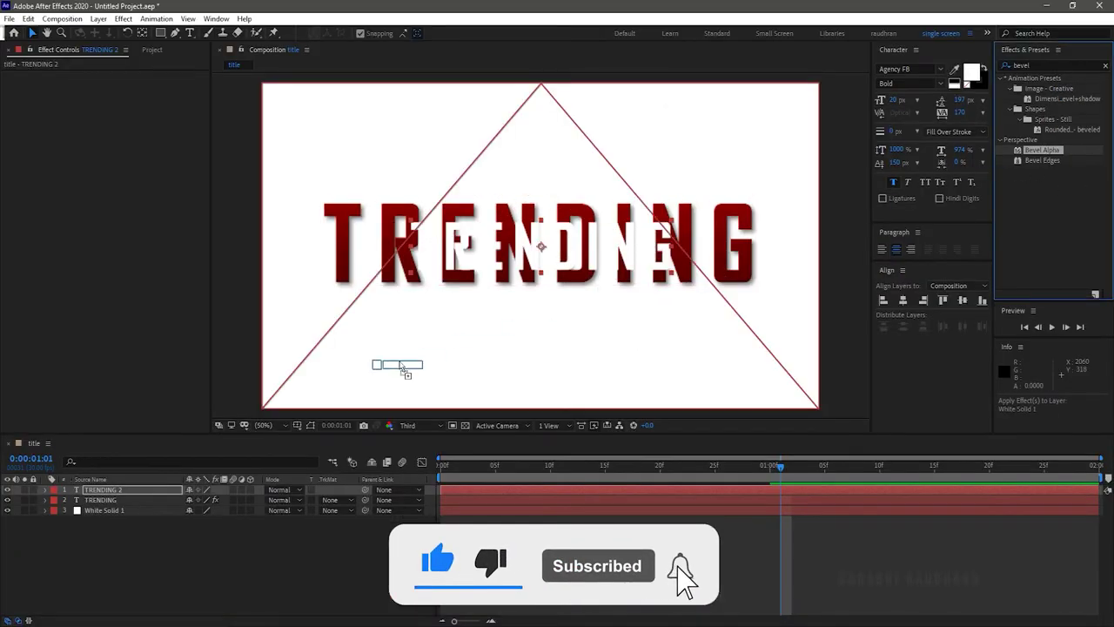
pyautogui.moveTo(403, 370); pyautogui.dragTo(148, 489)
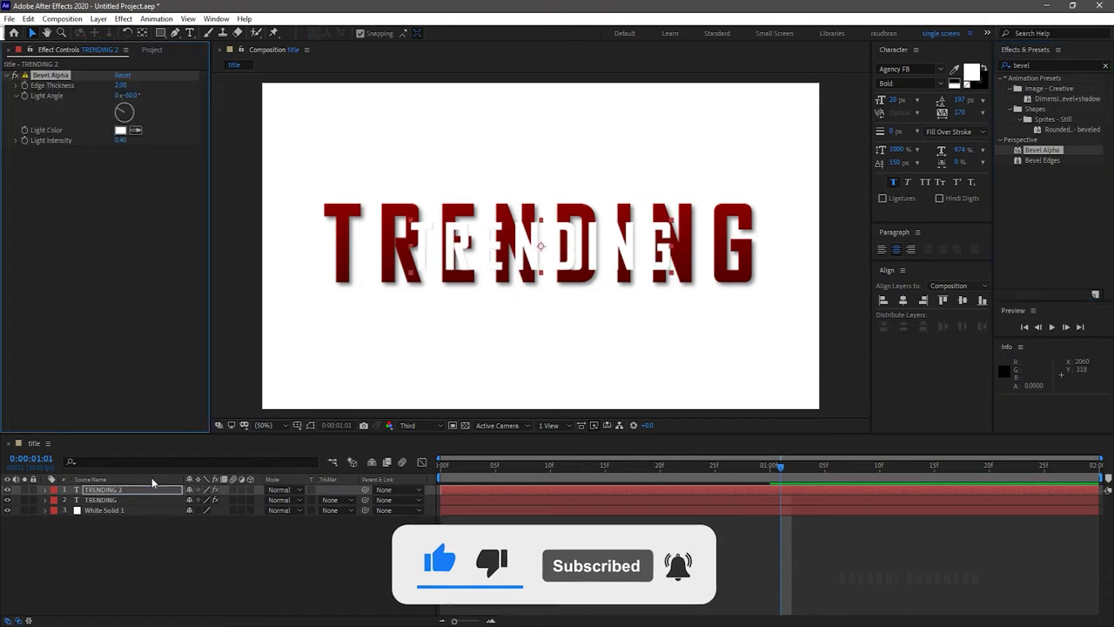
# - Add a Drop Shadow to TRENDING 2 with distance 10 and softness 25
pyautogui.doubleClick(1024, 65)
pyautogui.write('dr')
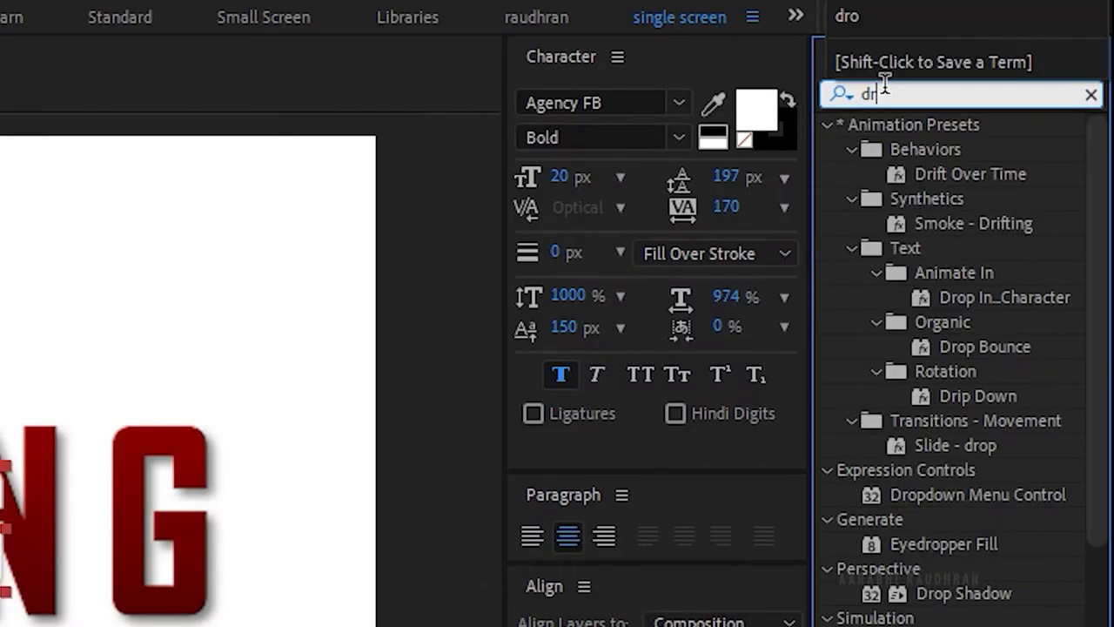
pyautogui.write('op')
pyautogui.moveTo(957, 448); pyautogui.dragTo(64, 299)
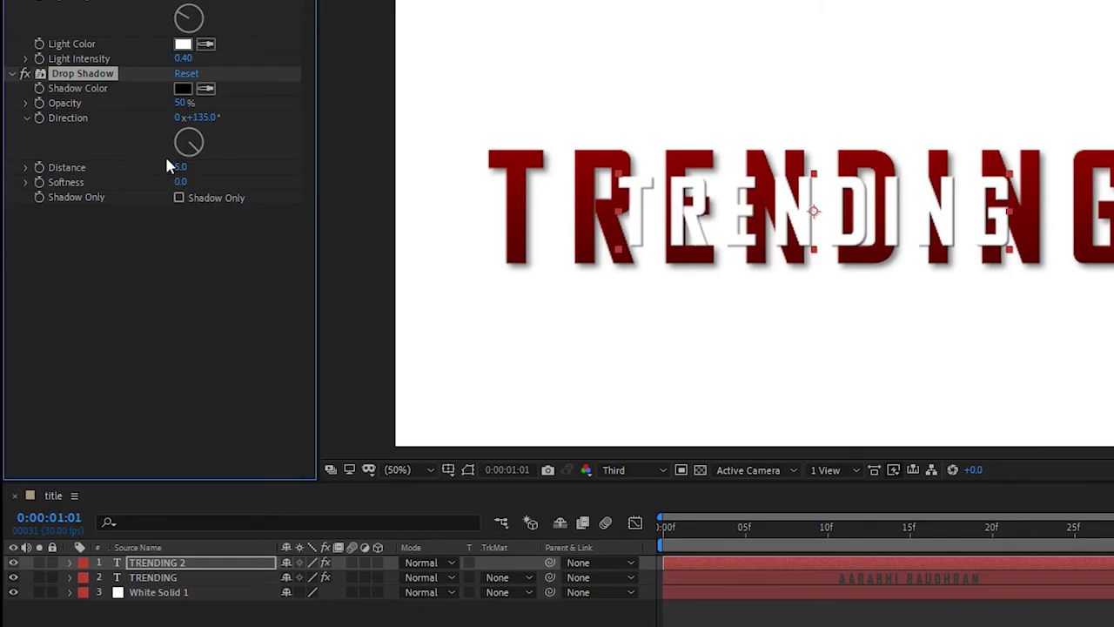
pyautogui.click(127, 218)
pyautogui.write('10')
pyautogui.press('Tab')
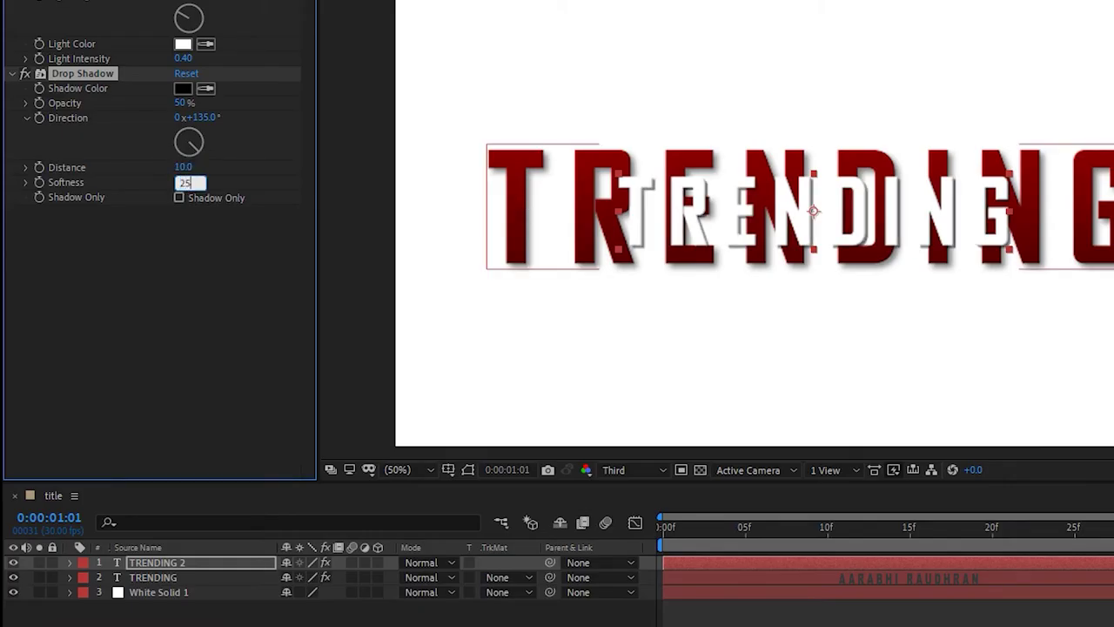
pyautogui.press('Return')
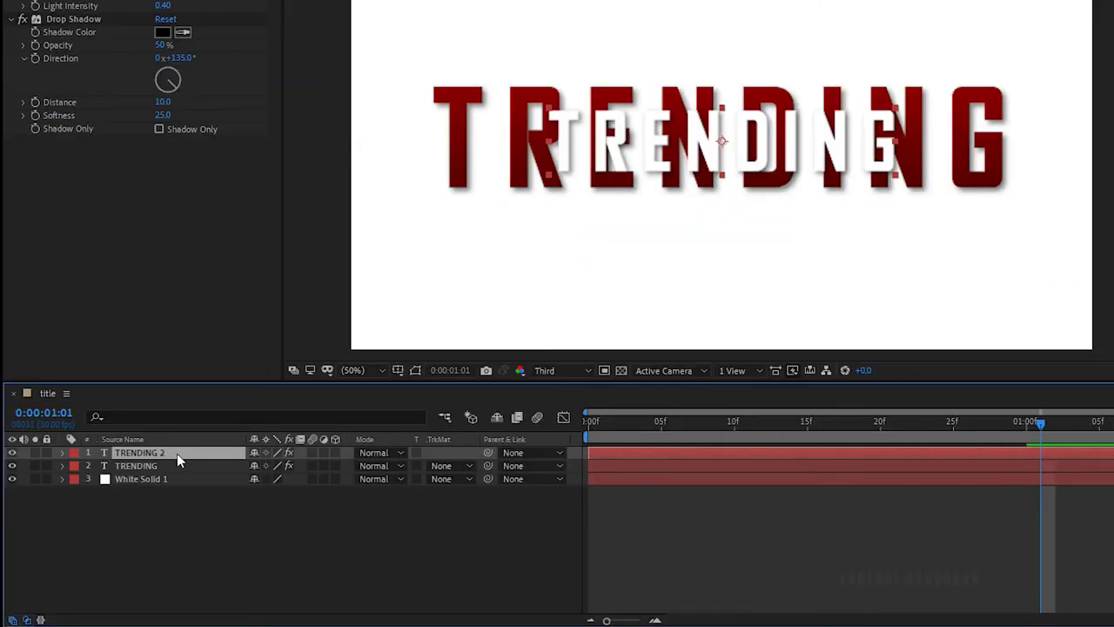
# - Add a Tracking animator to TRENDING 2, keyframing Tracking Amount at one second and 150 at the start
pyautogui.click(62, 453)
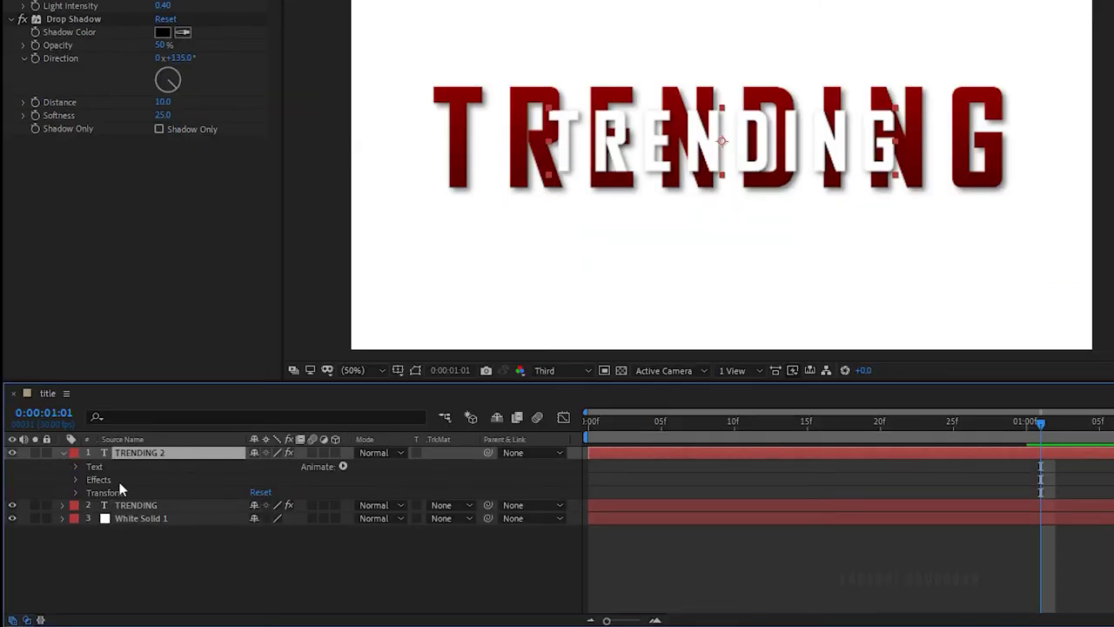
pyautogui.click(343, 466)
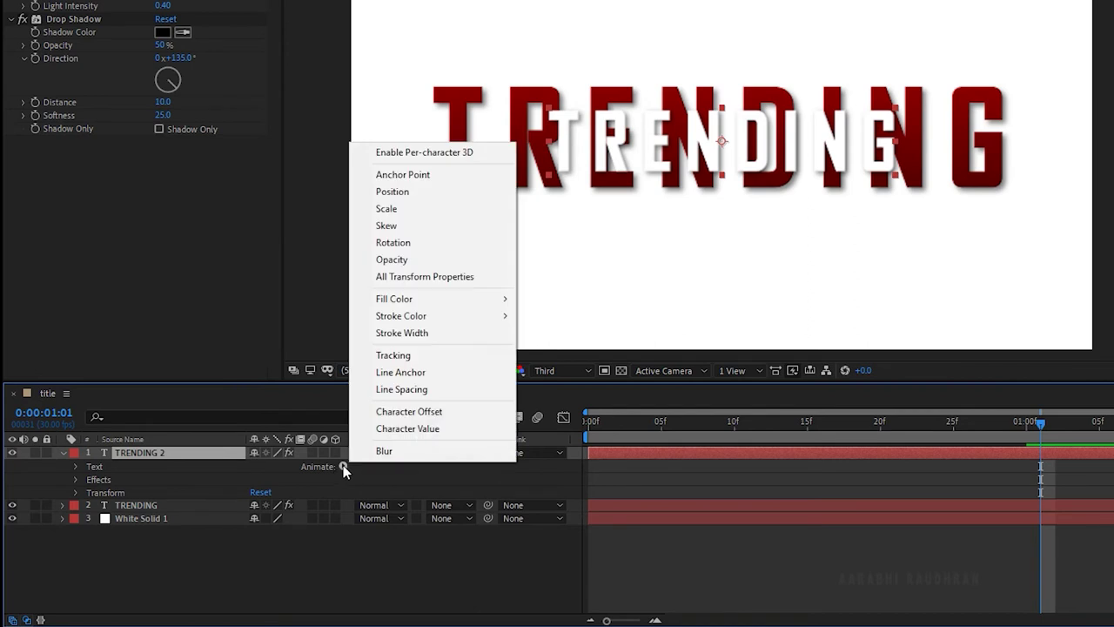
pyautogui.click(420, 356)
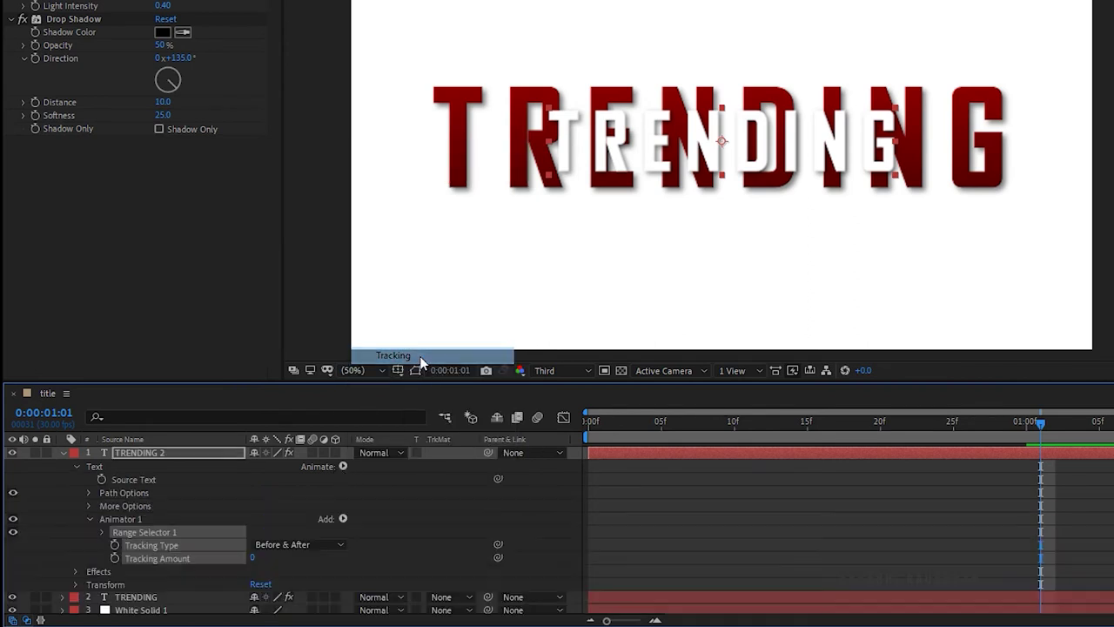
pyautogui.click(1027, 422)
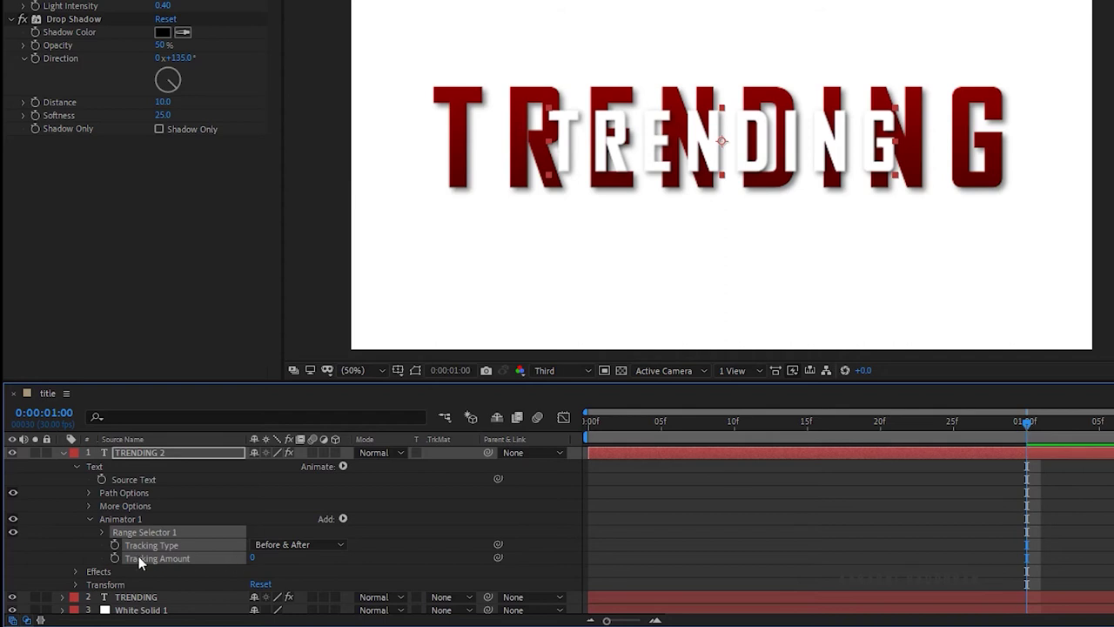
pyautogui.click(115, 557)
pyautogui.press('Home')
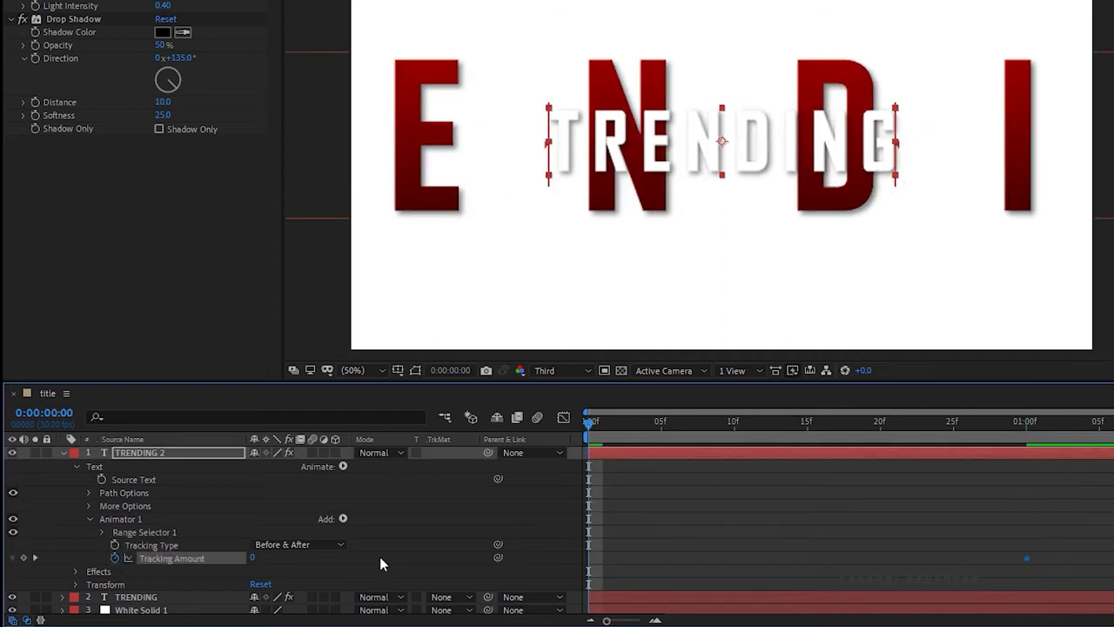
pyautogui.click(253, 558)
pyautogui.write('150')
pyautogui.press('Return')
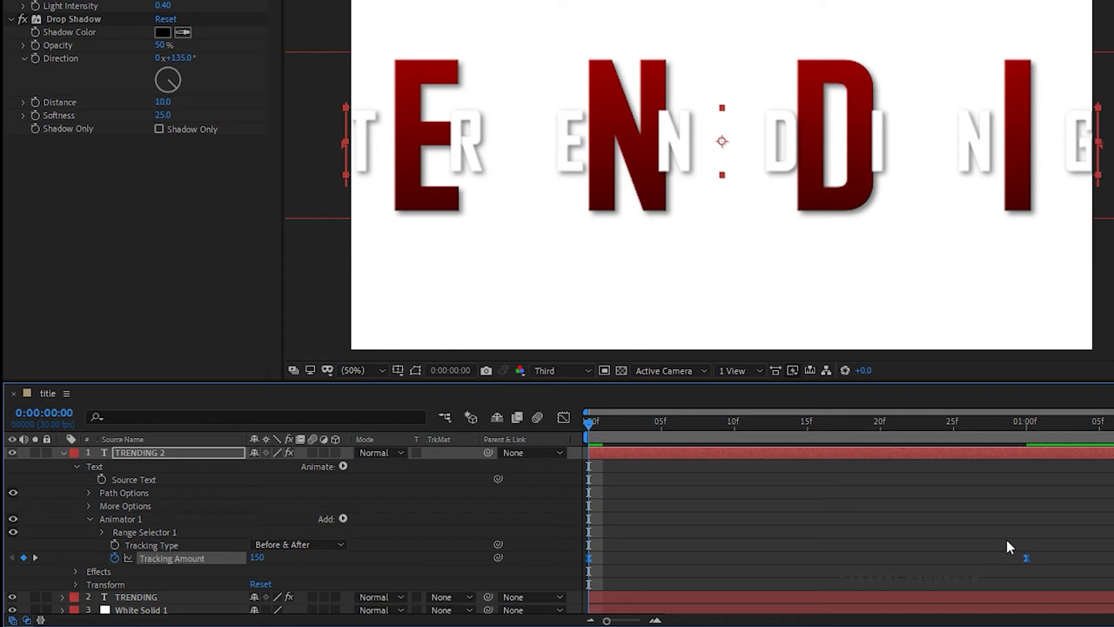
# - Ease both tracking keyframes in the Graph Editor, then collapse Animator 1
pyautogui.moveTo(1006, 533); pyautogui.dragTo(1089, 451)
pyautogui.moveTo(953, 457); pyautogui.dragTo(807, 457)
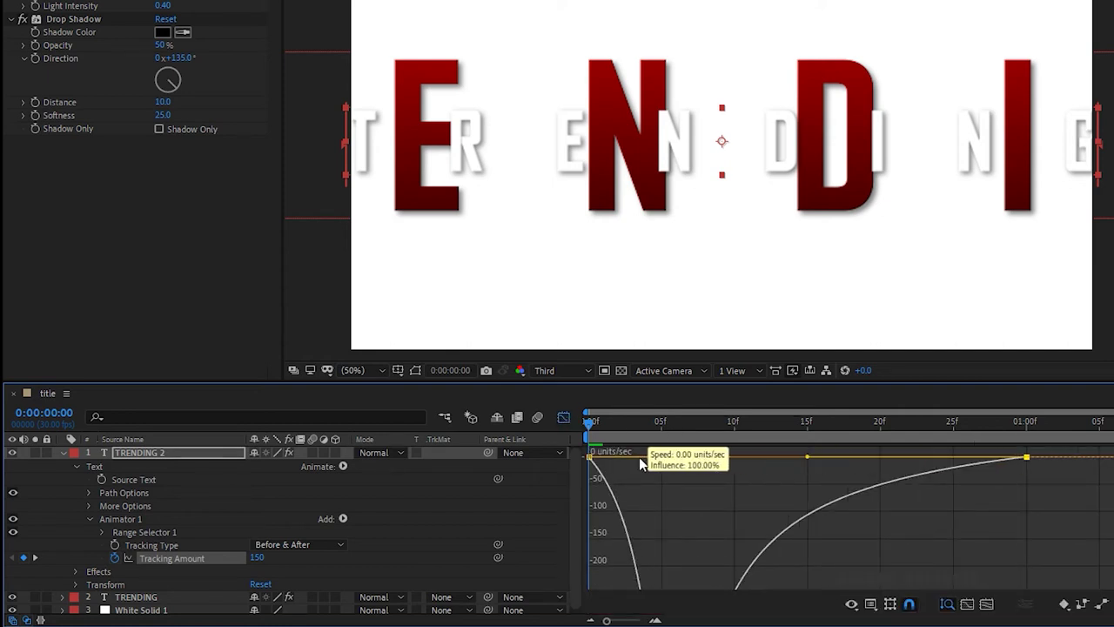
pyautogui.moveTo(664, 462); pyautogui.dragTo(597, 455)
pyautogui.click(564, 417)
pyautogui.click(90, 519)
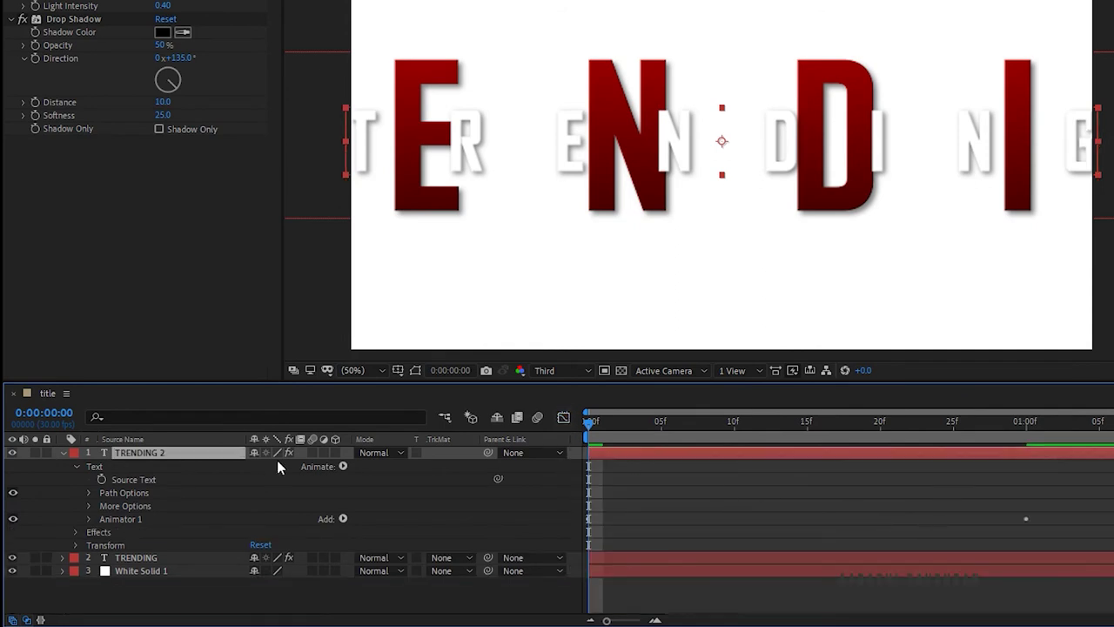
pyautogui.click(342, 467)
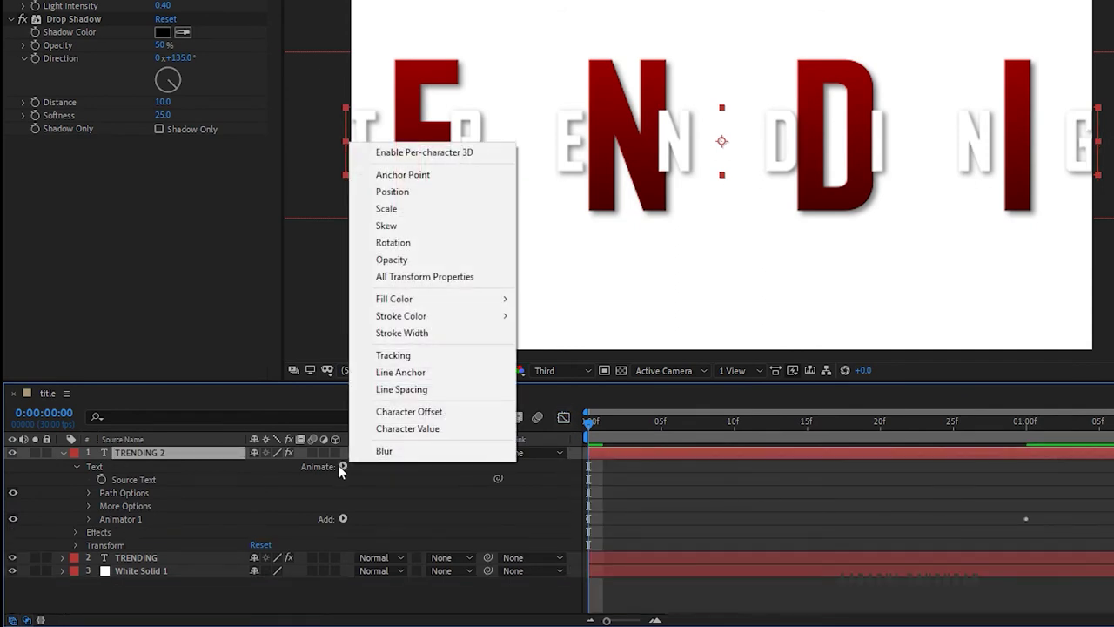
# - Add a Scale animator to the white TRENDING 2 text with Scale set to 50%
pyautogui.click(410, 215)
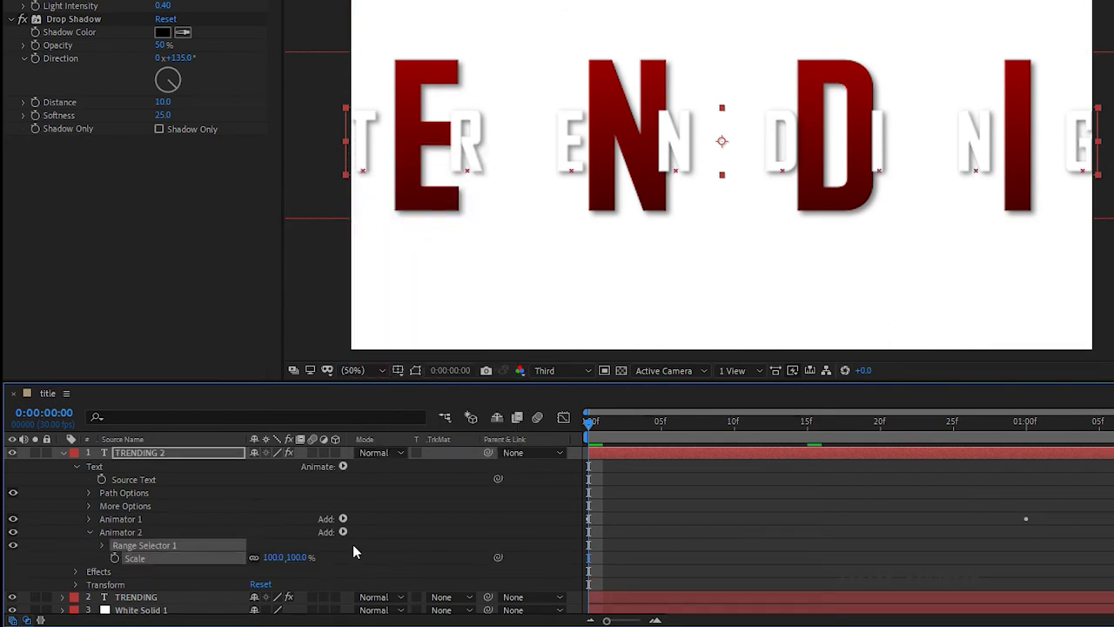
pyautogui.click(144, 547)
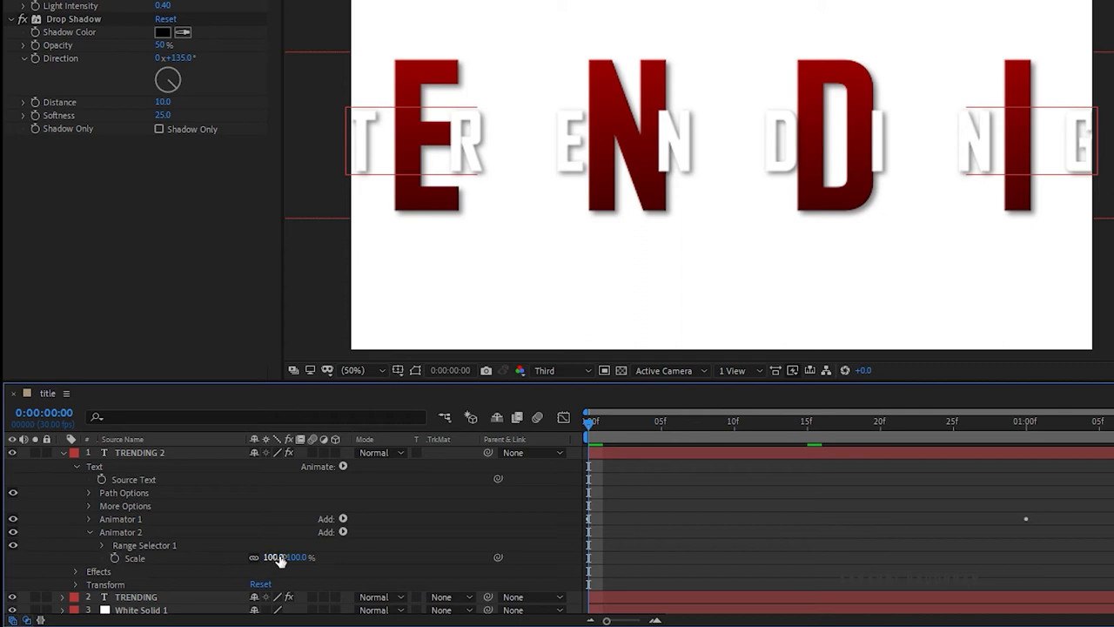
pyautogui.click(293, 557)
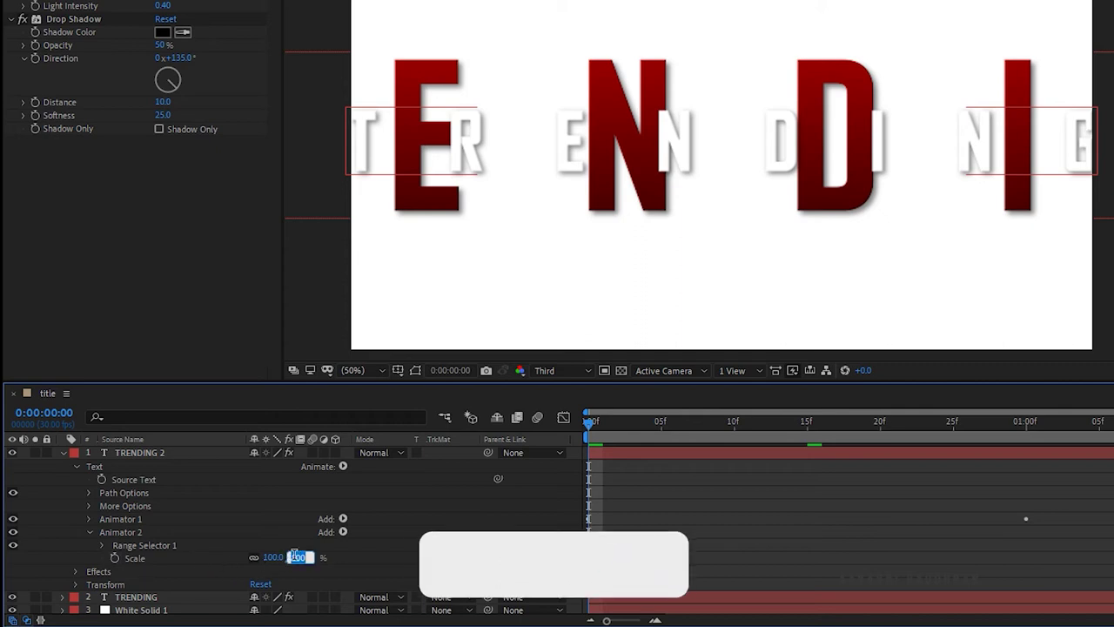
pyautogui.write('50')
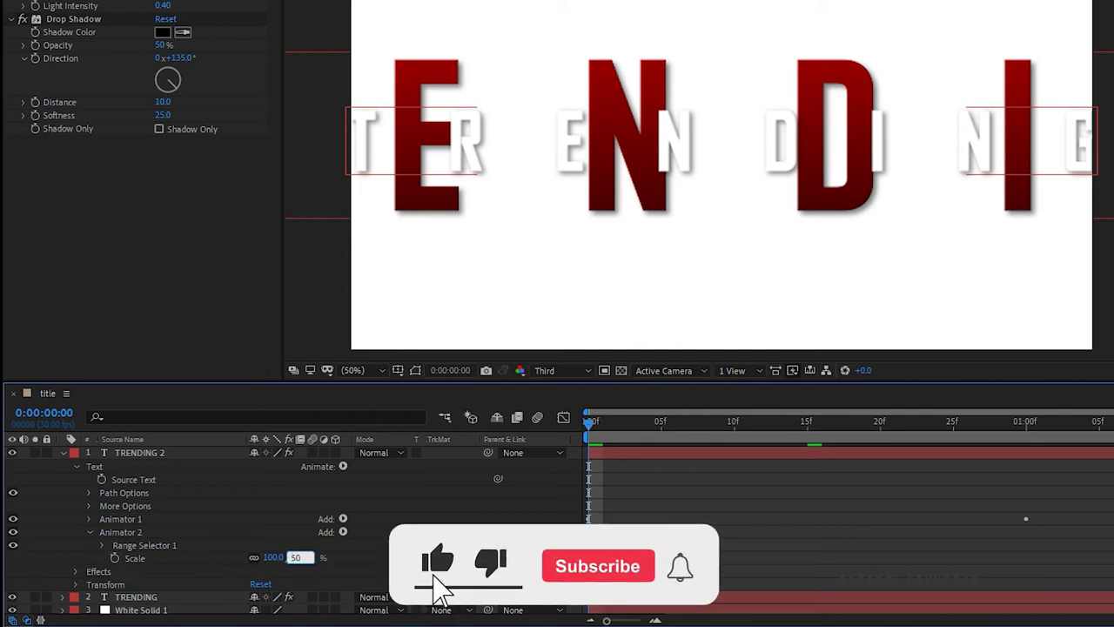
pyautogui.press('Return')
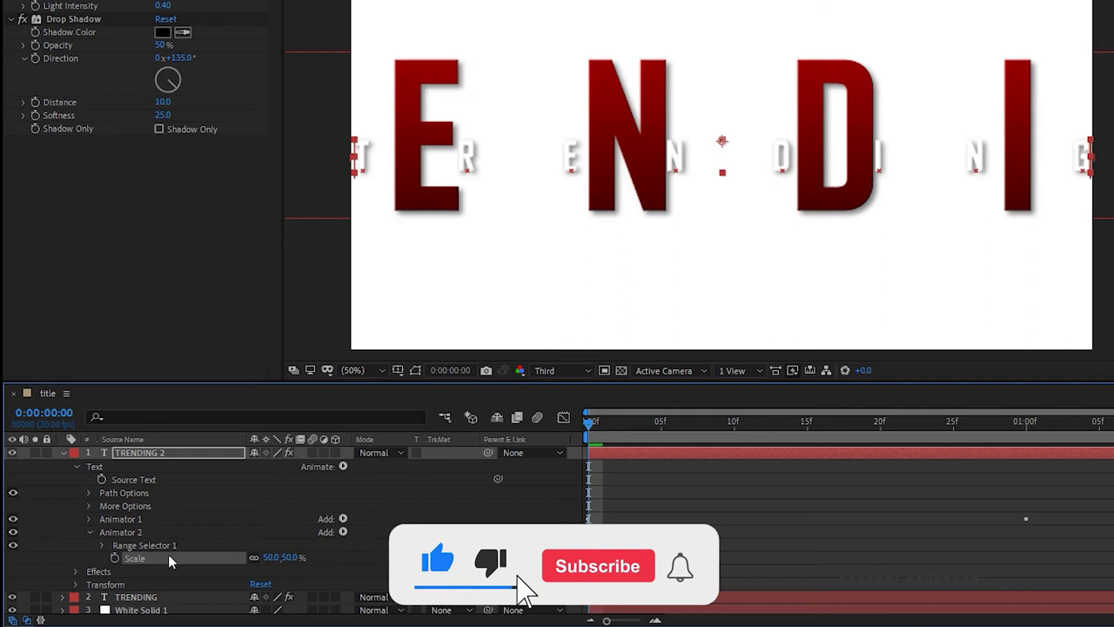
# - Keyframe the range selector Start at 100% on frame 15 and 0% on frame 0
pyautogui.click(102, 545)
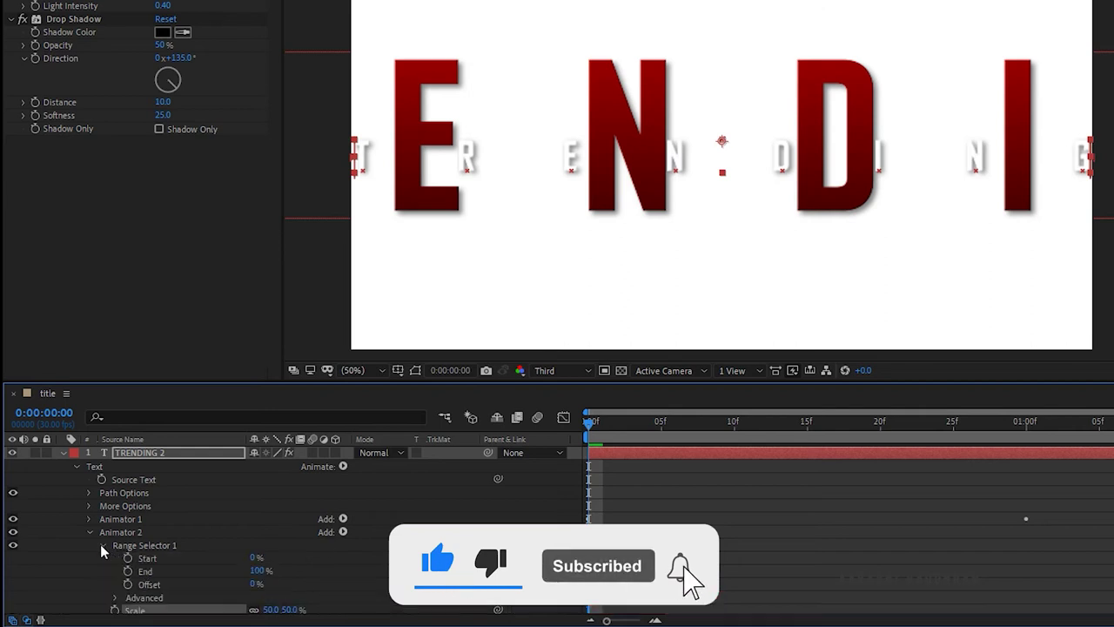
pyautogui.click(809, 427)
pyautogui.moveTo(252, 558); pyautogui.dragTo(399, 549)
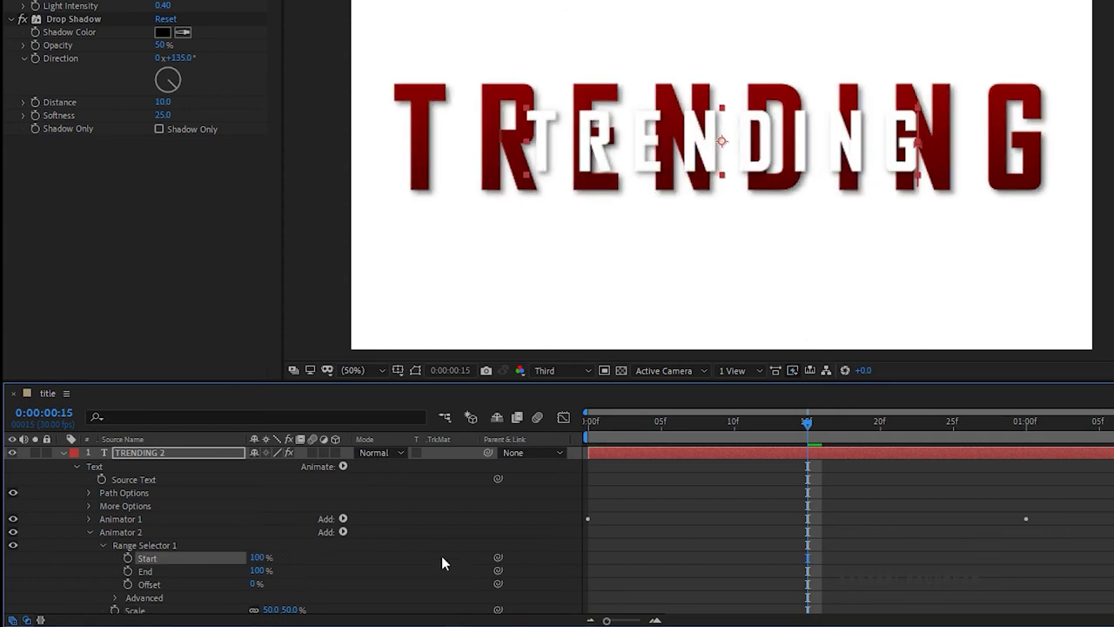
pyautogui.click(128, 559)
pyautogui.press('Home')
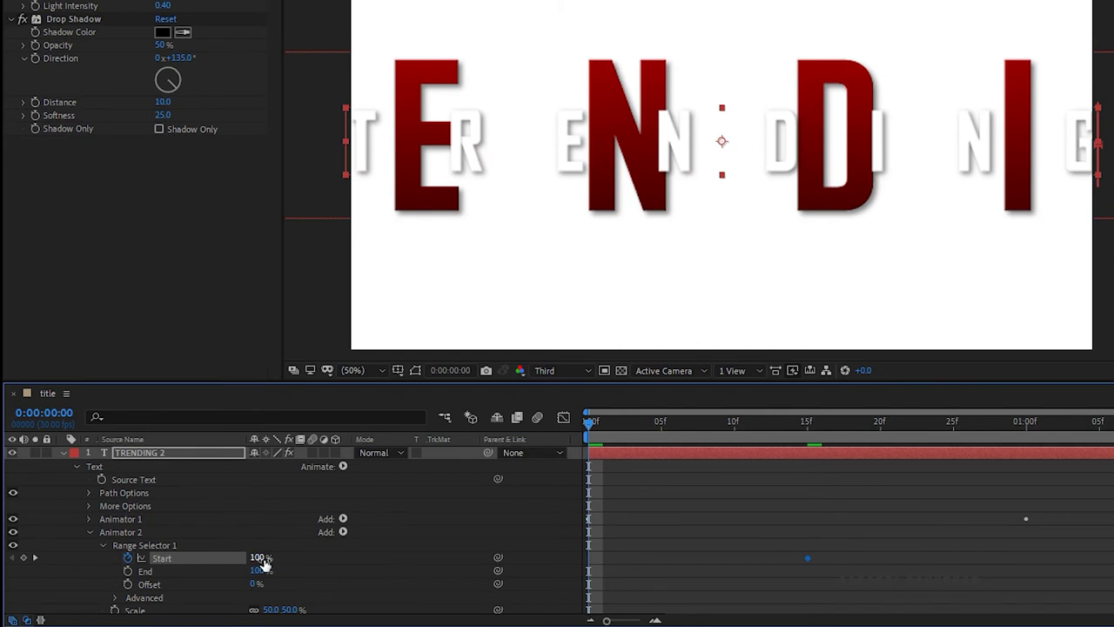
pyautogui.moveTo(264, 565); pyautogui.dragTo(113, 564)
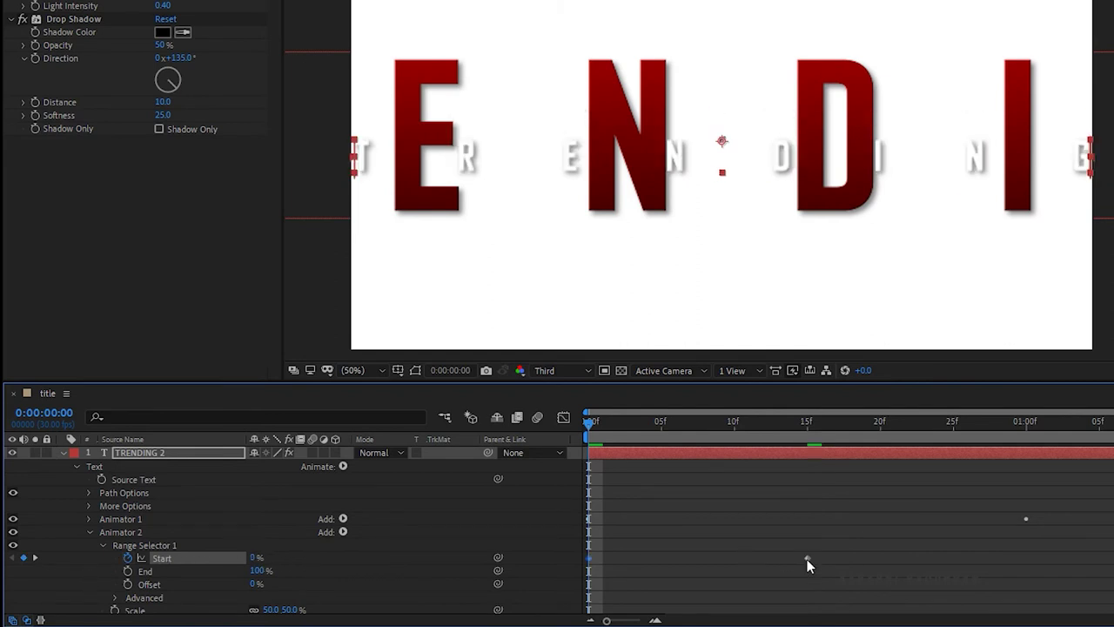
# - Ease the Start animation into the frame 15 keyframe in the speed graph
pyautogui.click(564, 418)
pyautogui.click(807, 471)
pyautogui.moveTo(806, 471); pyautogui.dragTo(698, 484)
pyautogui.moveTo(624, 491); pyautogui.dragTo(592, 490)
pyautogui.click(564, 418)
# - Set the range selector's Advanced Based On option to Words, then preview the animation
pyautogui.scroll(-2, 113, 550)
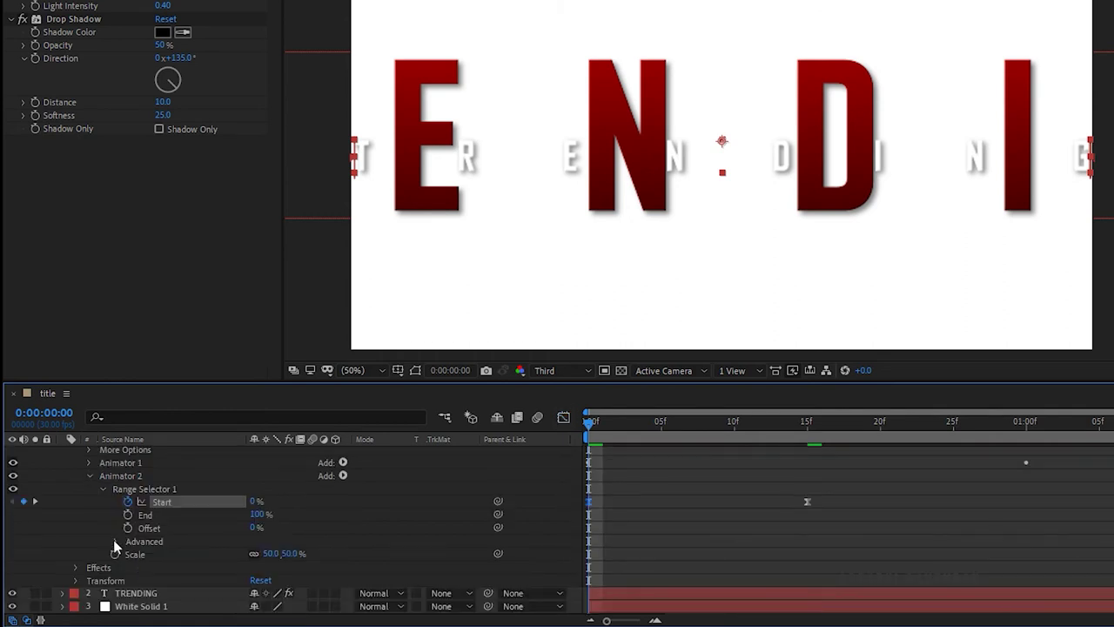
pyautogui.click(114, 542)
pyautogui.scroll(-2, 156, 541)
pyautogui.click(300, 515)
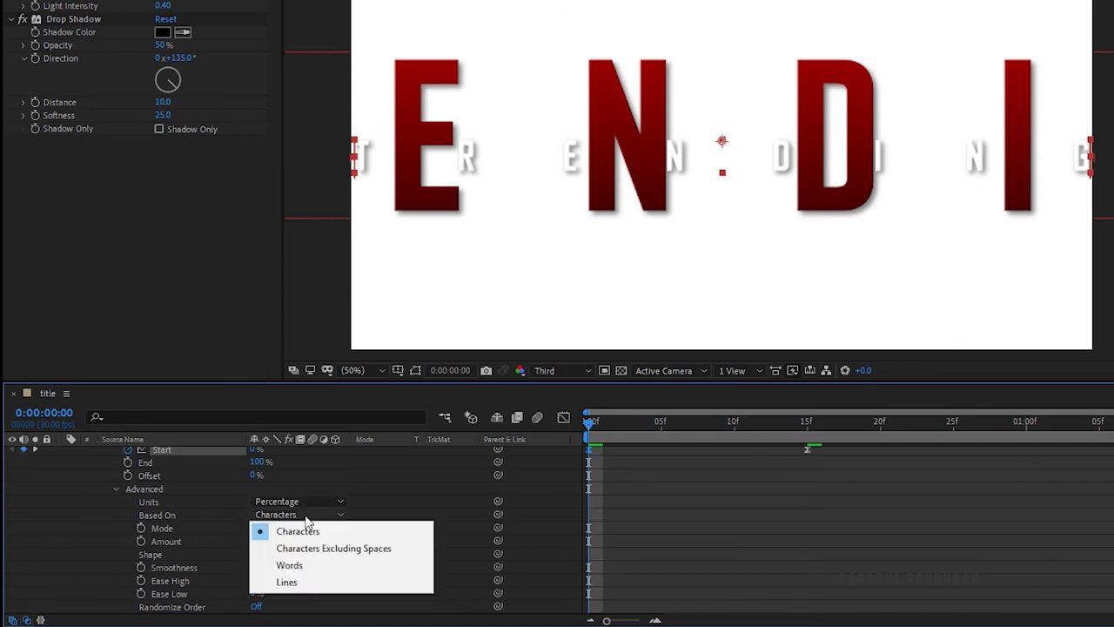
pyautogui.click(304, 565)
pyautogui.click(899, 518)
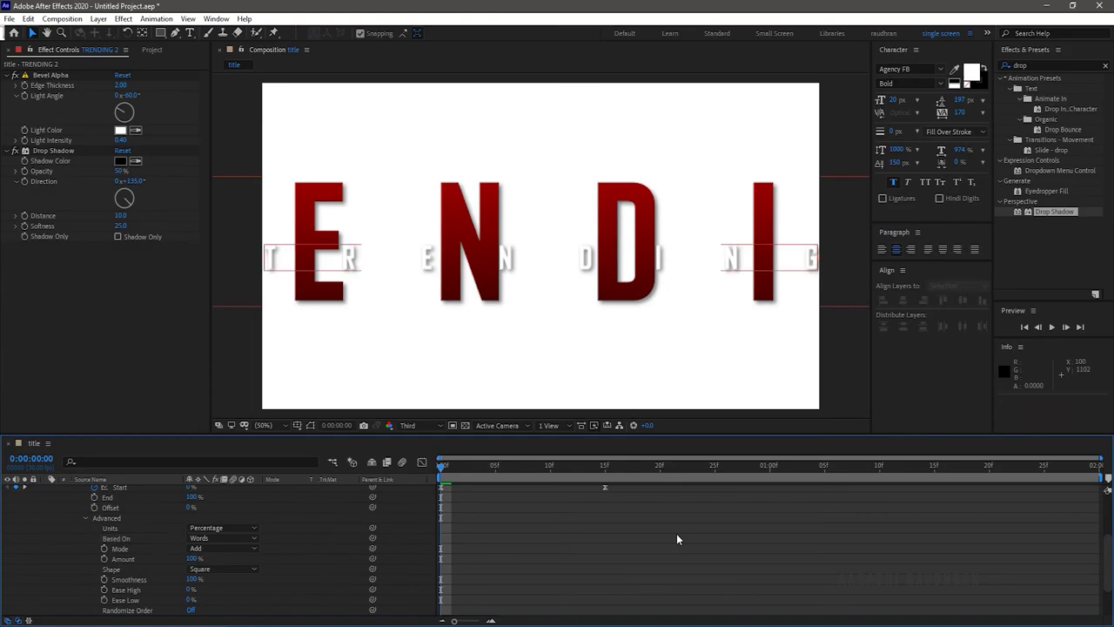
pyautogui.press('space')
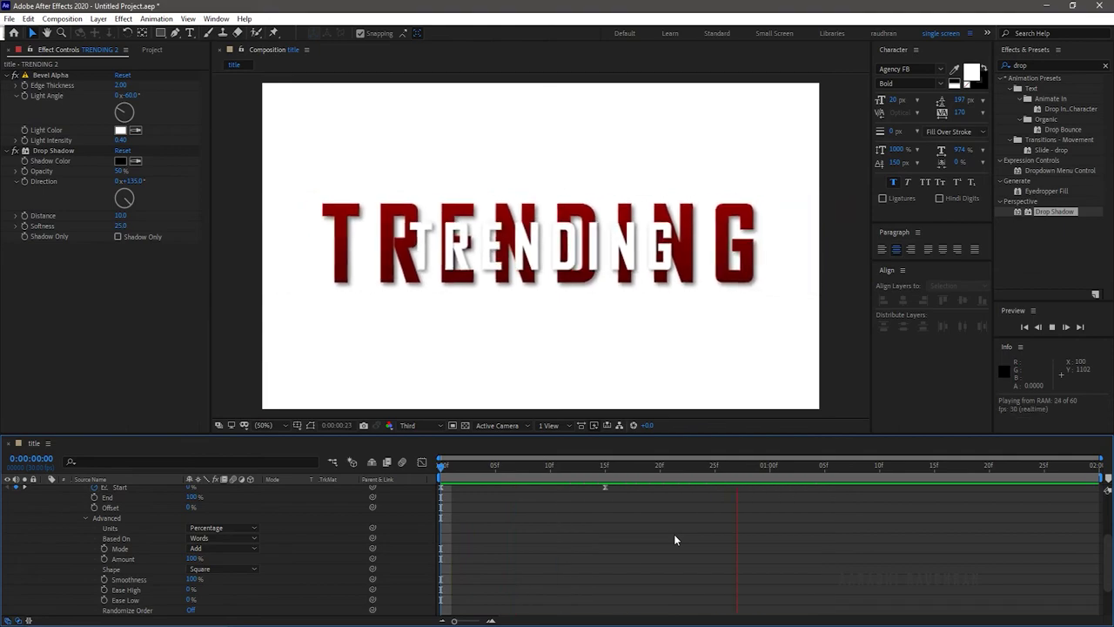
# - Add Position to the second animator, offsetting the letters upward to about −42, and preview
pyautogui.press('space')
pyautogui.click(347, 532)
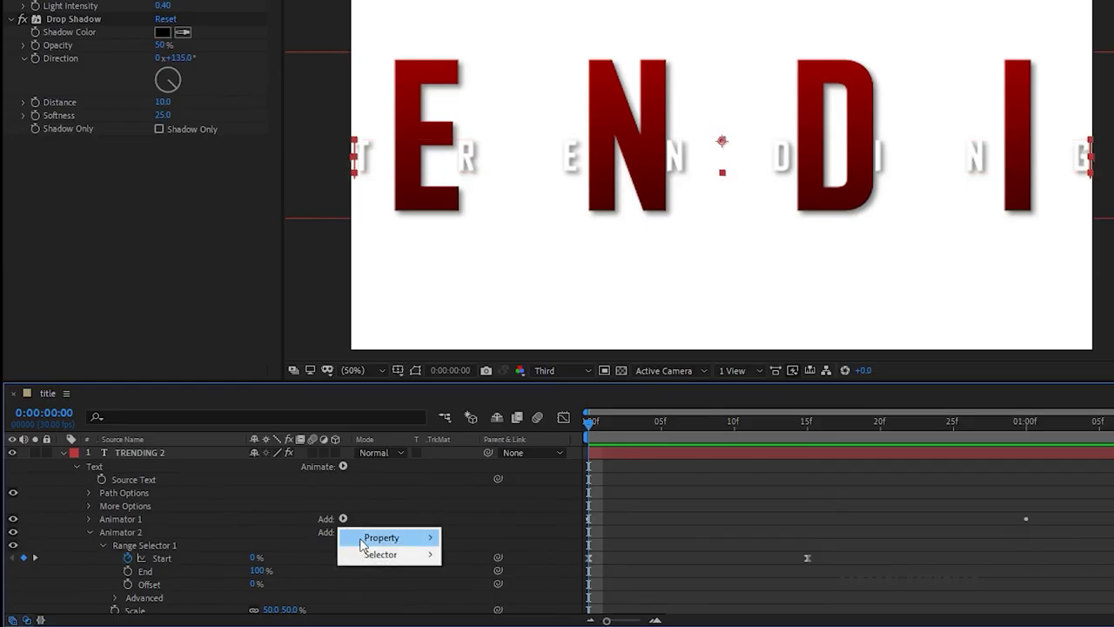
pyautogui.moveTo(370, 538)
pyautogui.click(493, 279)
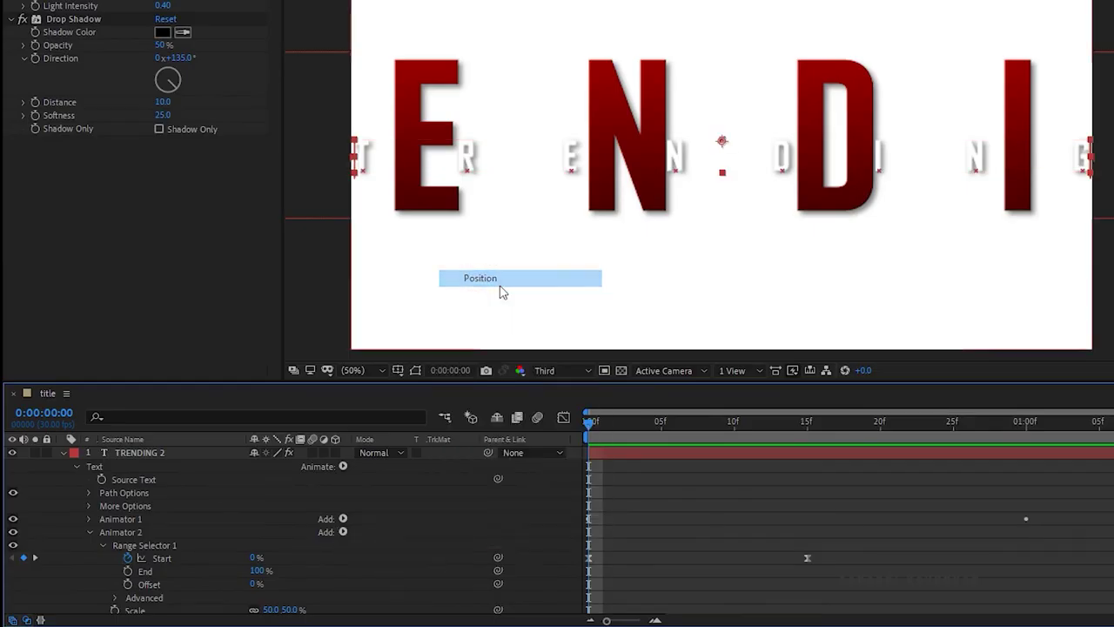
pyautogui.scroll(-3, 502, 523)
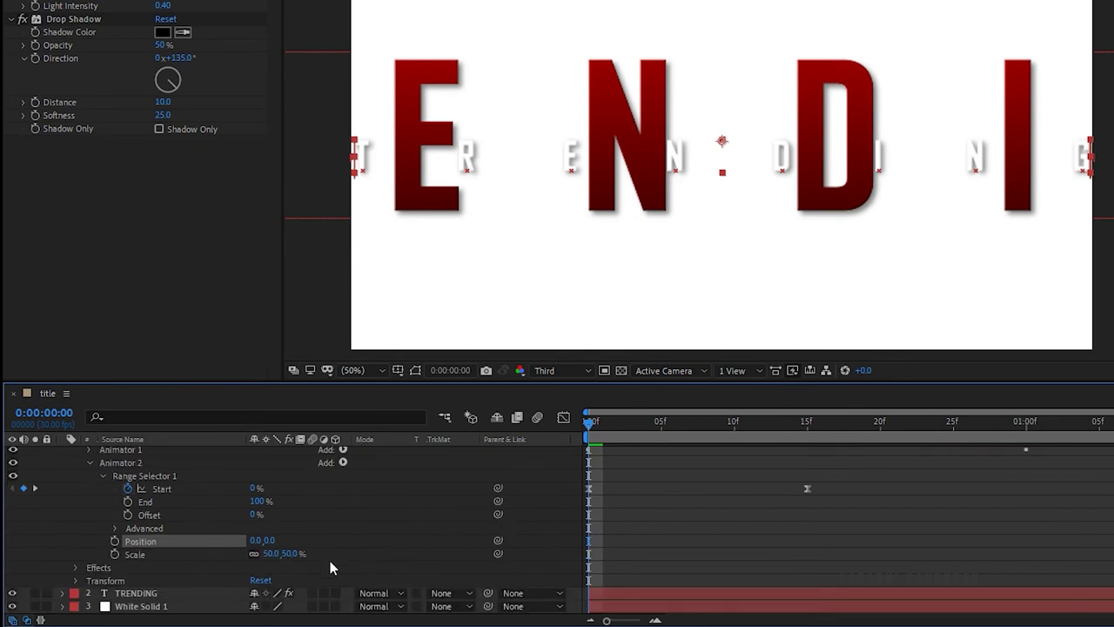
pyautogui.moveTo(269, 540); pyautogui.dragTo(216, 556)
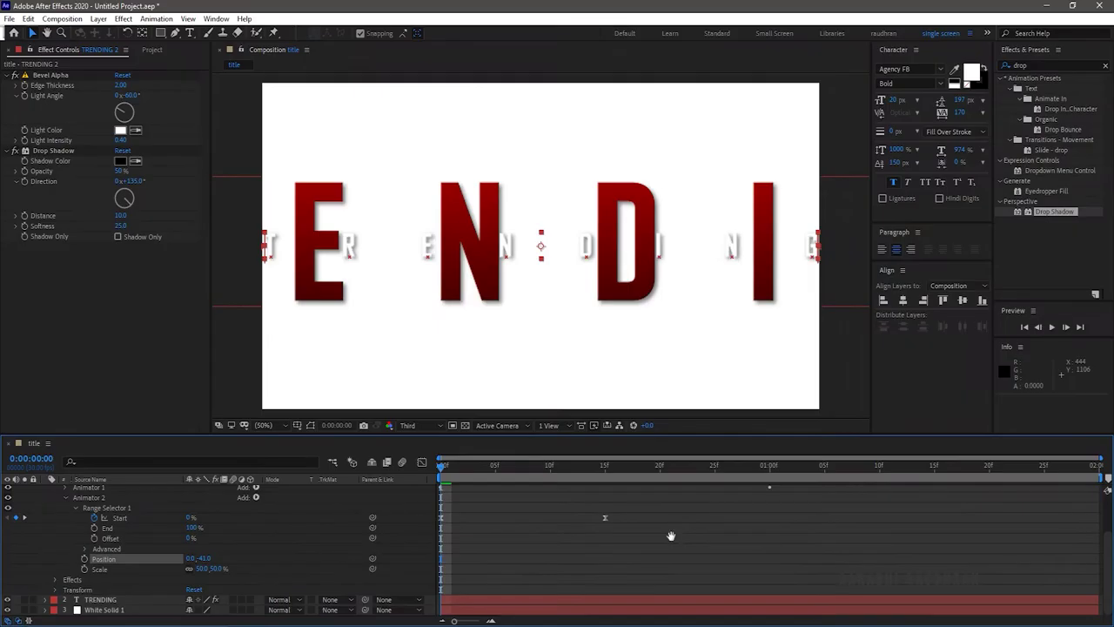
pyautogui.press('space')
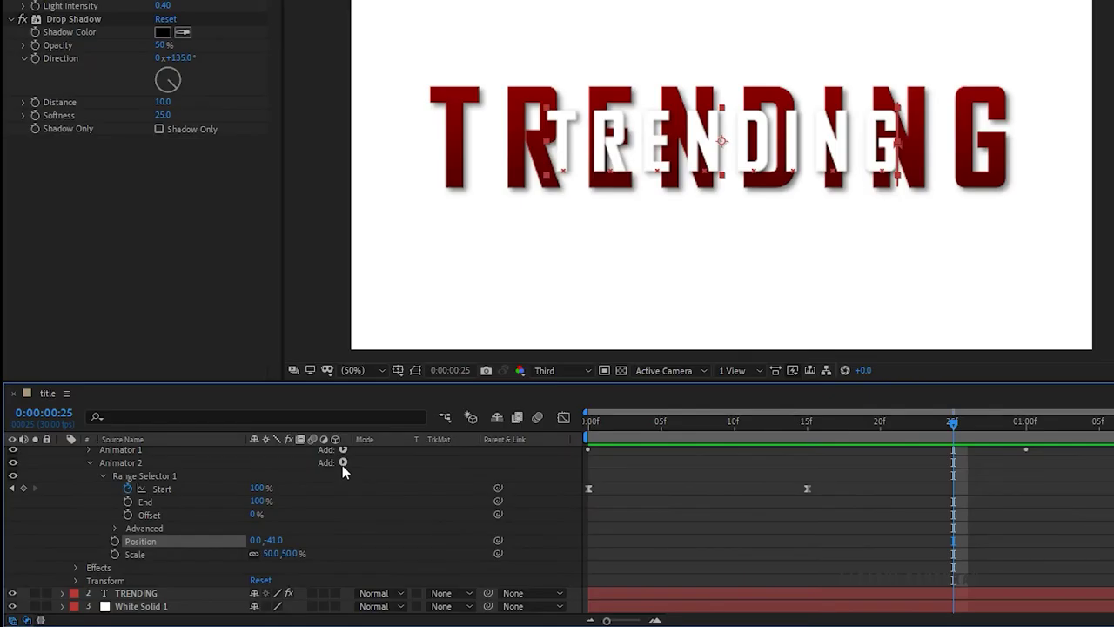
# - Add Opacity to the second animator and set it to 0% at frame 0
pyautogui.click(255, 497)
pyautogui.moveTo(380, 475)
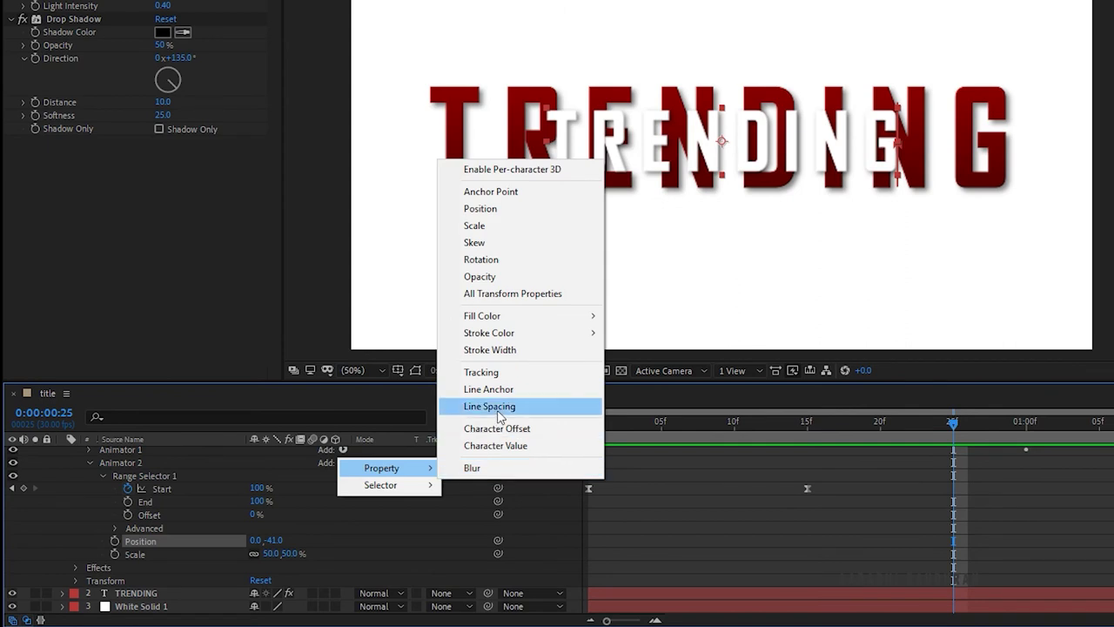
pyautogui.click(480, 275)
pyautogui.click(808, 427)
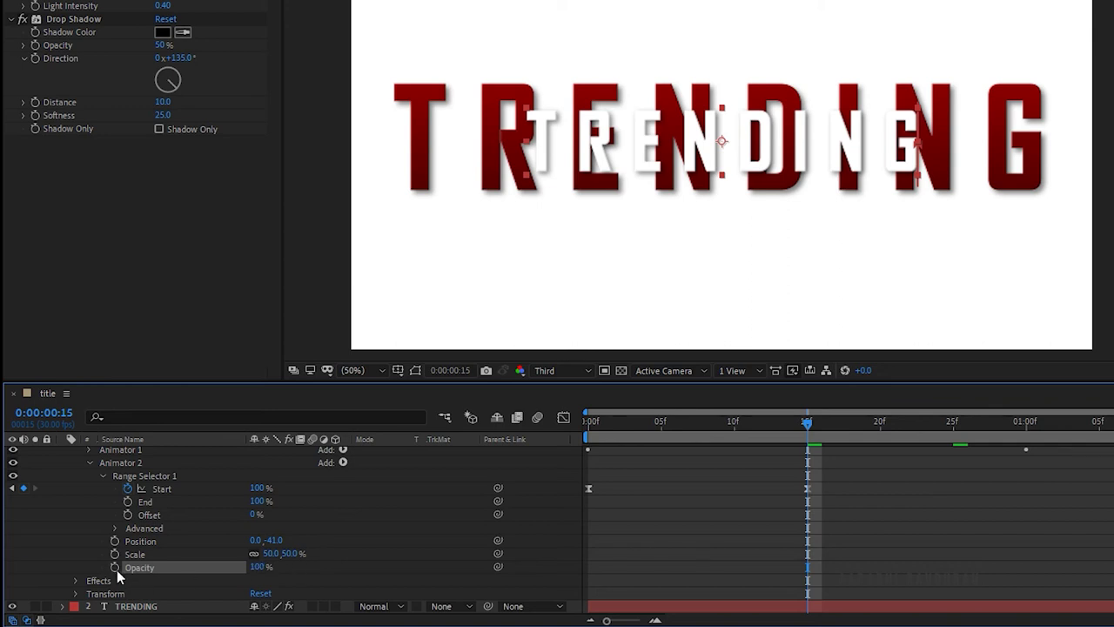
pyautogui.moveTo(798, 418); pyautogui.dragTo(547, 414)
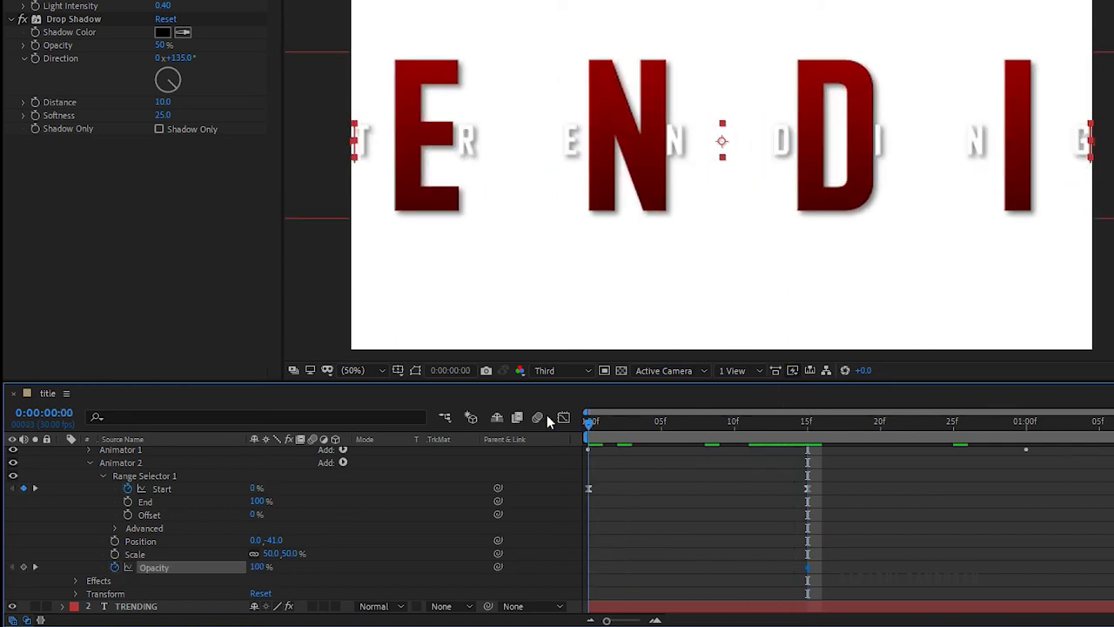
pyautogui.click(259, 567)
pyautogui.write('0')
pyautogui.press('Return')
# - Ease the Position and Opacity animation into the frame 15 keyframe in the speed graph
pyautogui.moveTo(908, 534); pyautogui.dragTo(641, 590)
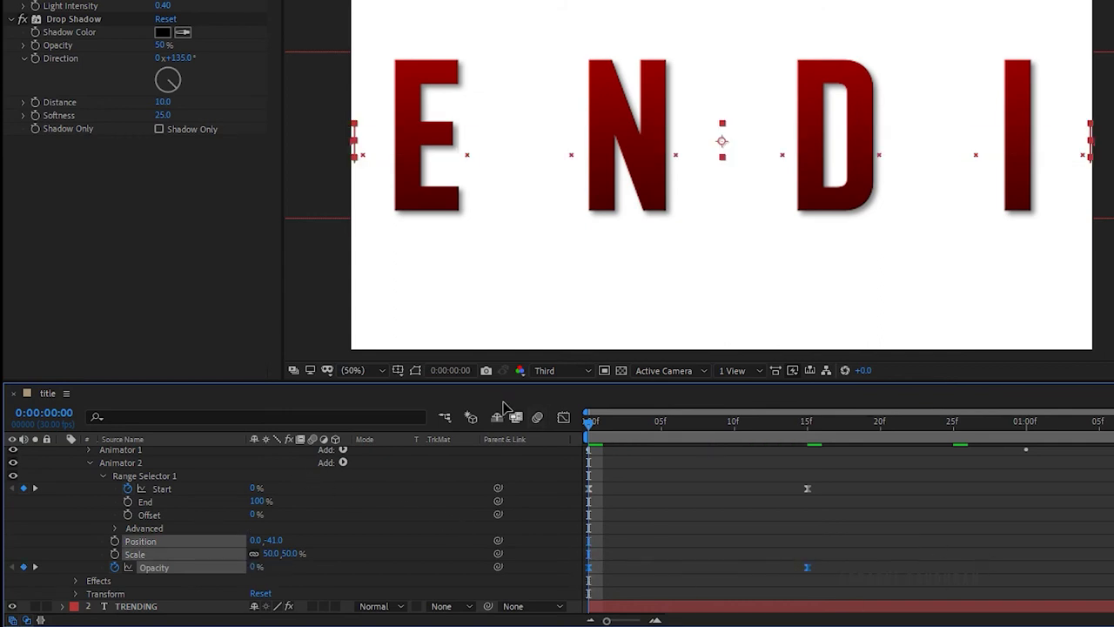
pyautogui.click(563, 418)
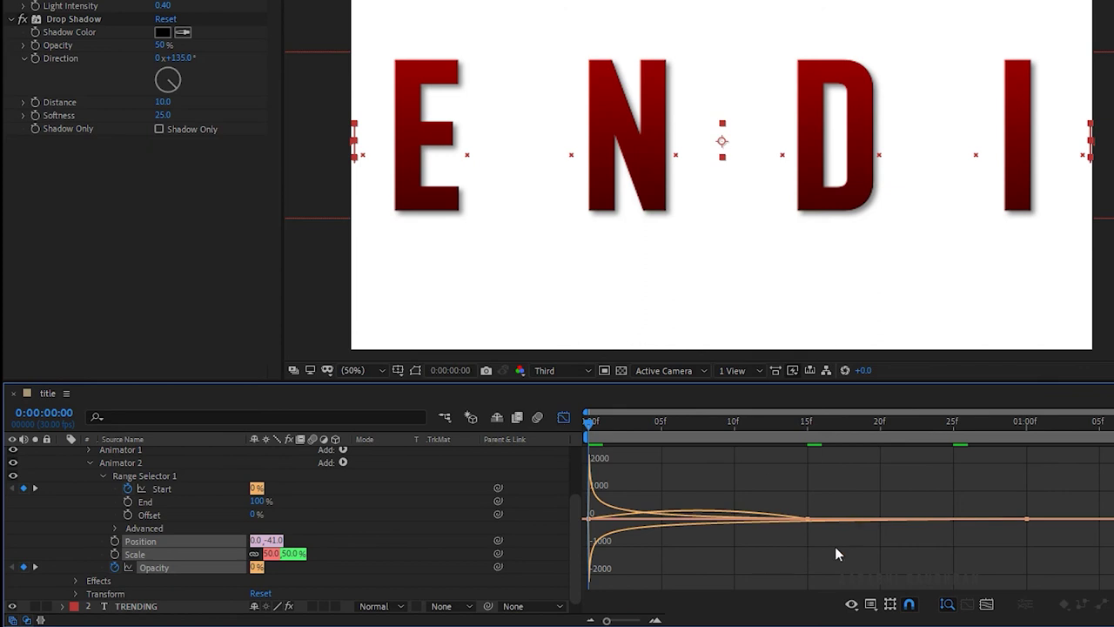
pyautogui.click(809, 521)
pyautogui.moveTo(775, 525); pyautogui.dragTo(555, 521)
pyautogui.click(563, 419)
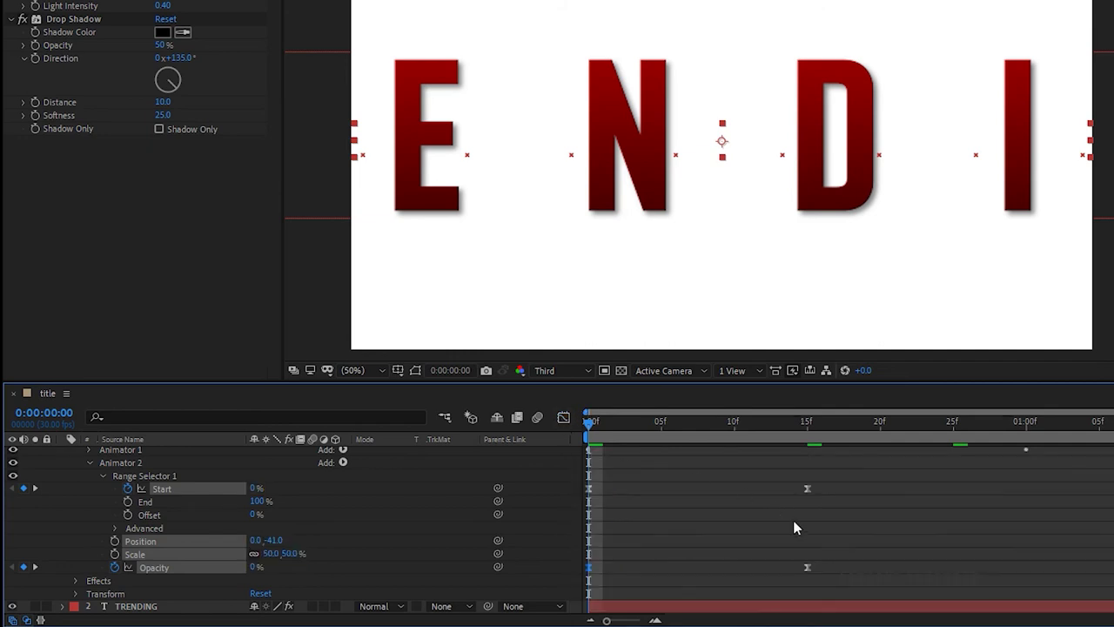
pyautogui.click(805, 565)
pyautogui.click(733, 567)
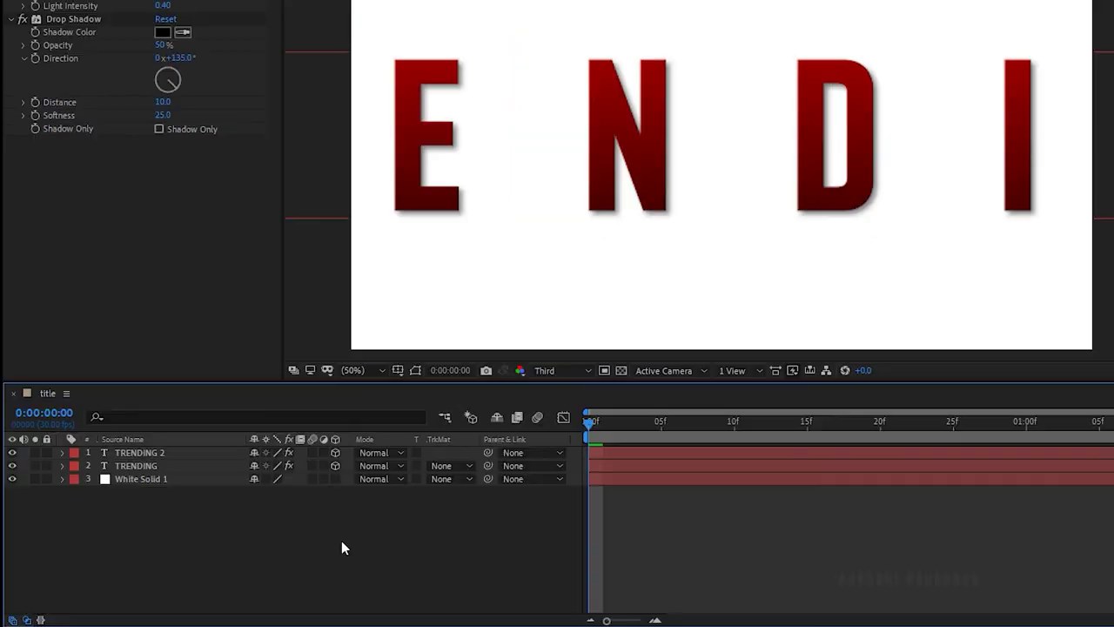
# - Add a new camera, Camera 1, to the title composition with default settings
pyautogui.rightClick(341, 540)
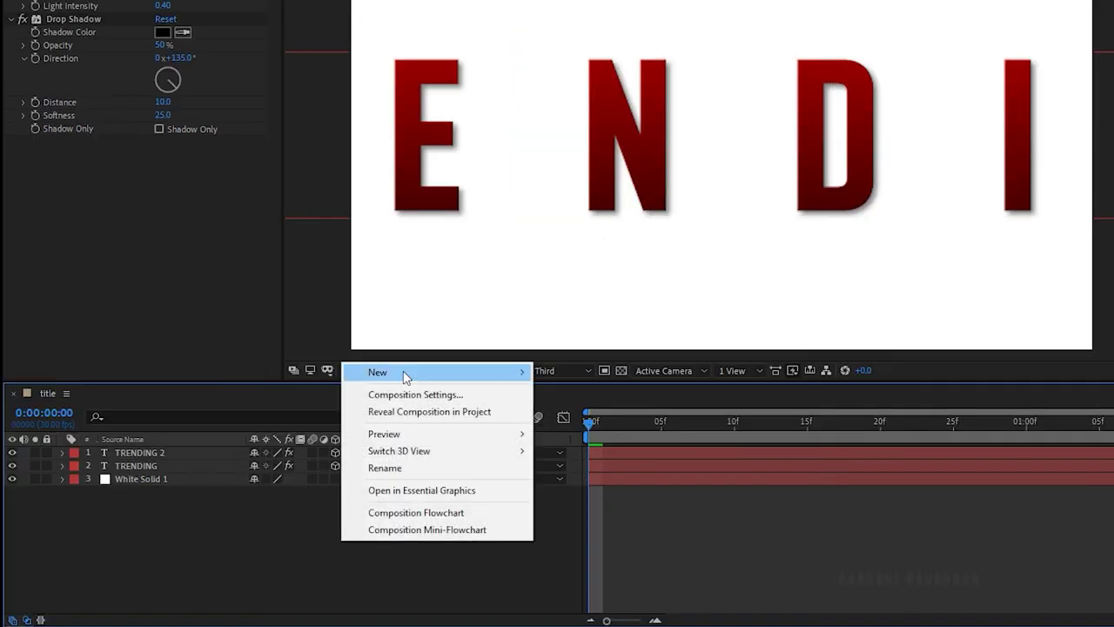
pyautogui.moveTo(403, 373)
pyautogui.click(609, 446)
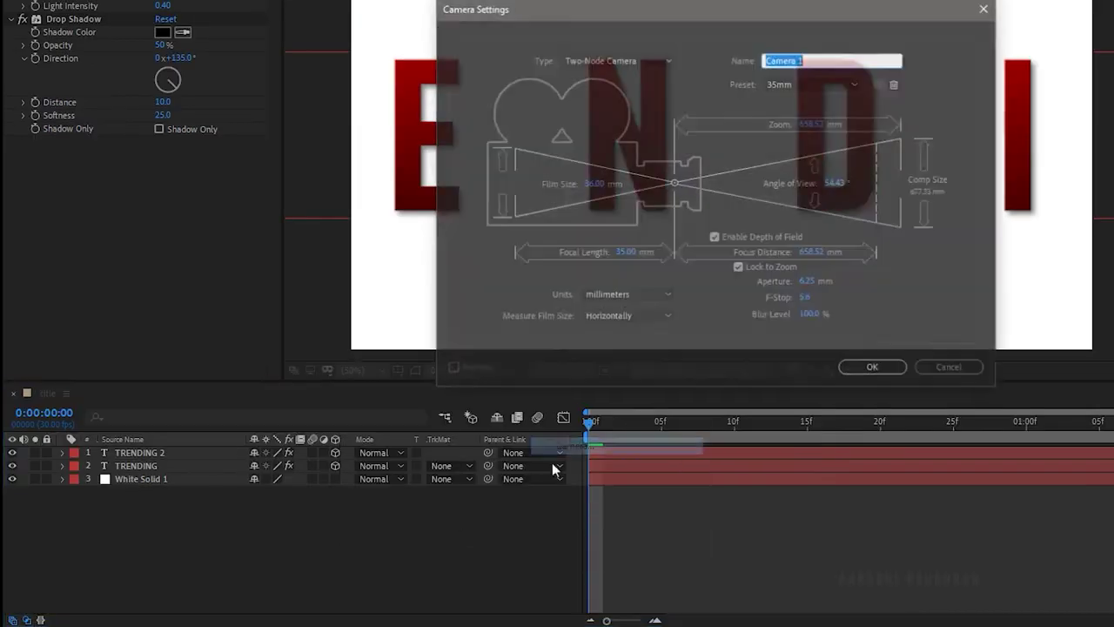
pyautogui.click(874, 369)
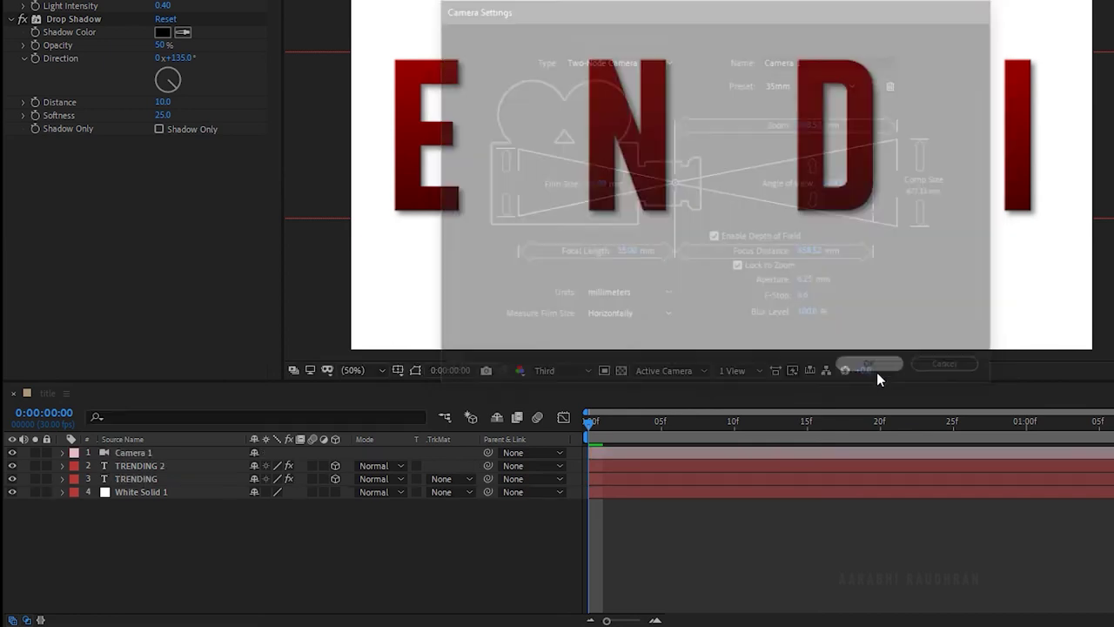
# - Add Null 1 as a 3D layer and parent Camera 1 to it
pyautogui.rightClick(428, 533)
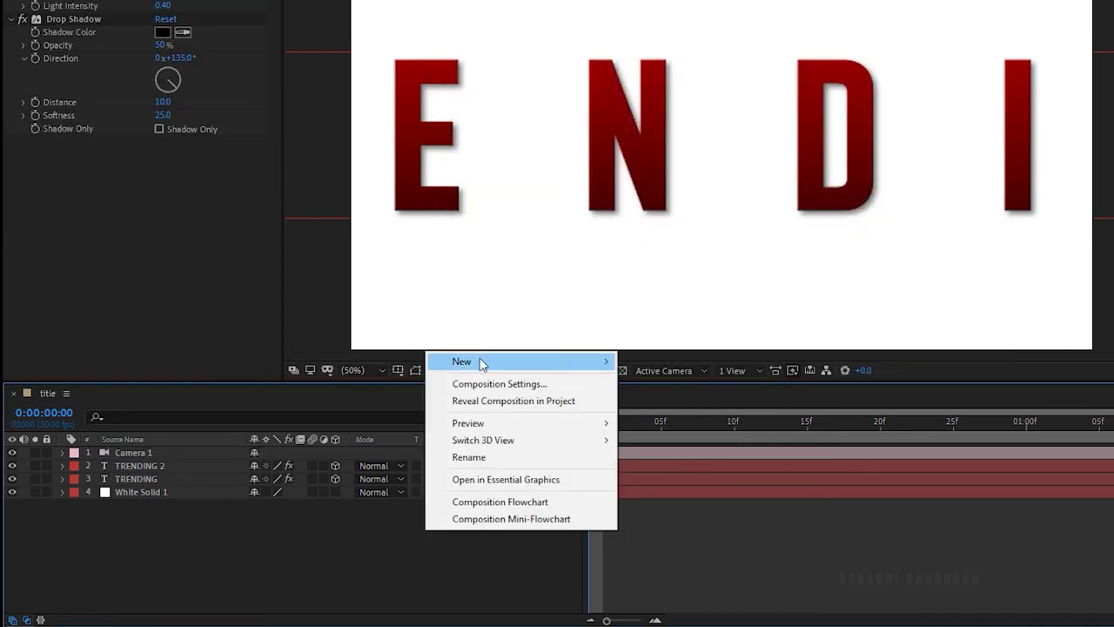
pyautogui.moveTo(483, 362)
pyautogui.click(661, 452)
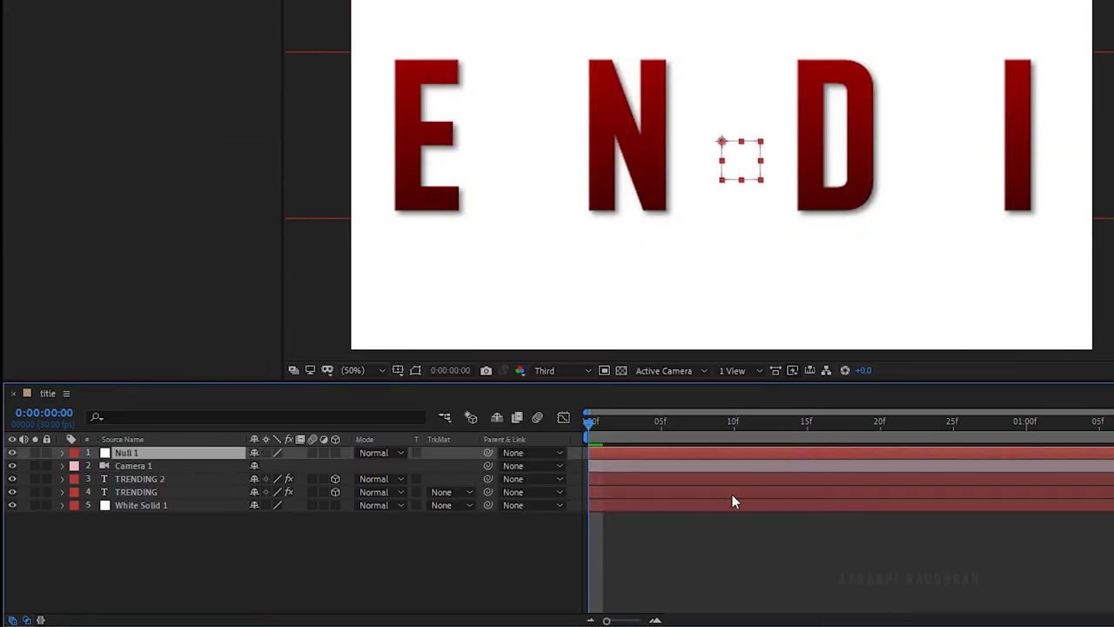
pyautogui.click(335, 453)
pyautogui.click(518, 466)
pyautogui.click(544, 505)
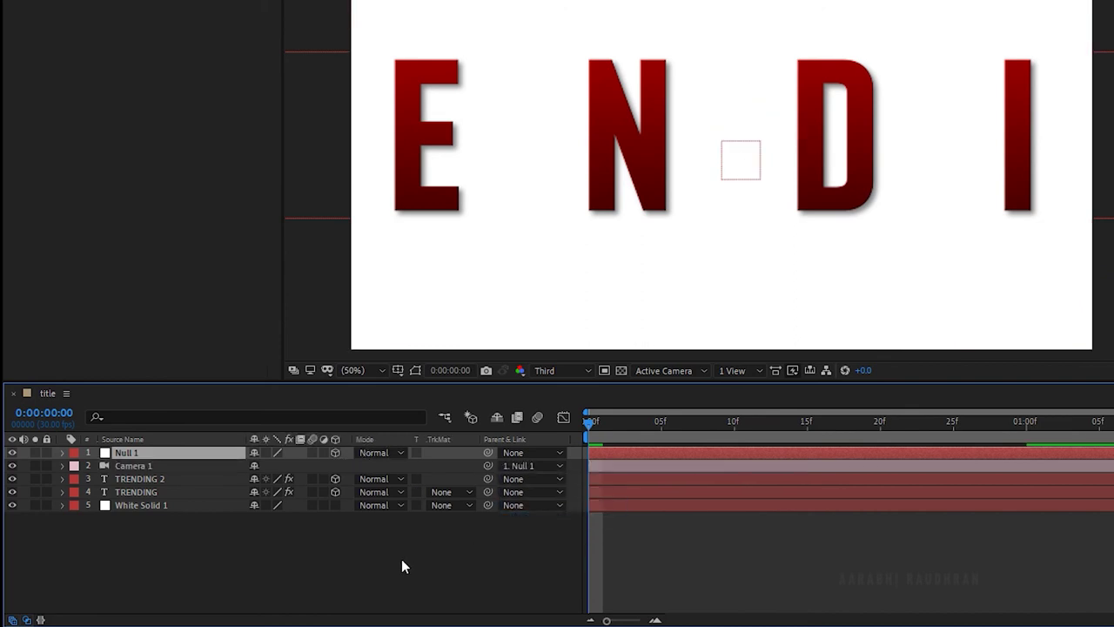
pyautogui.click(1028, 421)
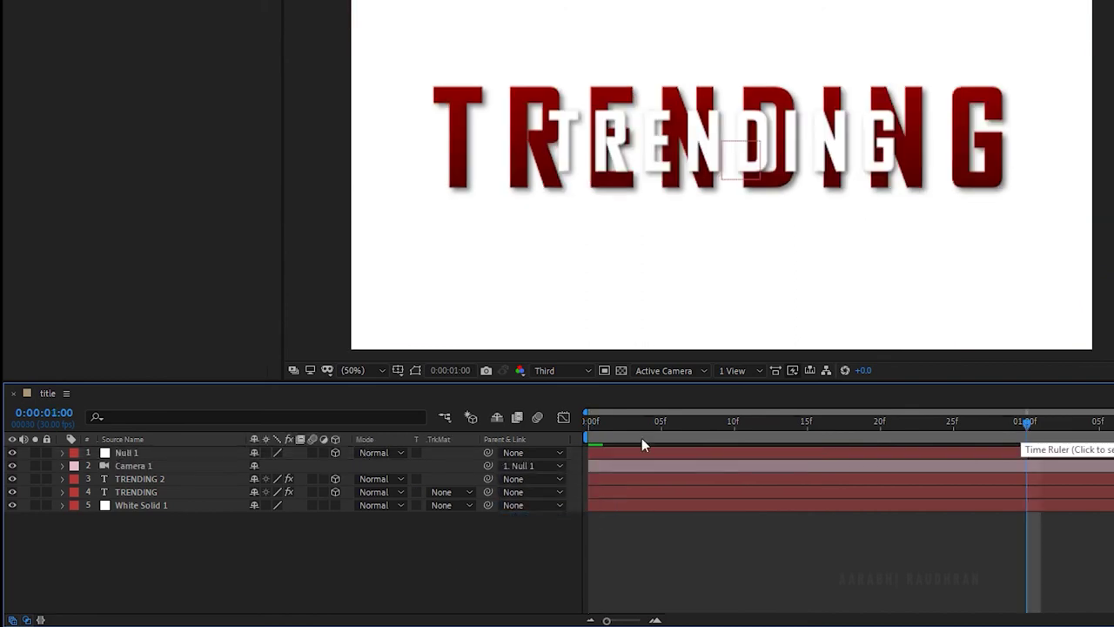
pyautogui.click(164, 450)
# - Keyframe Null 1's Z position: 0 at 1 second, 1000 at frame 20, 2000 at frame 0
pyautogui.press('p')
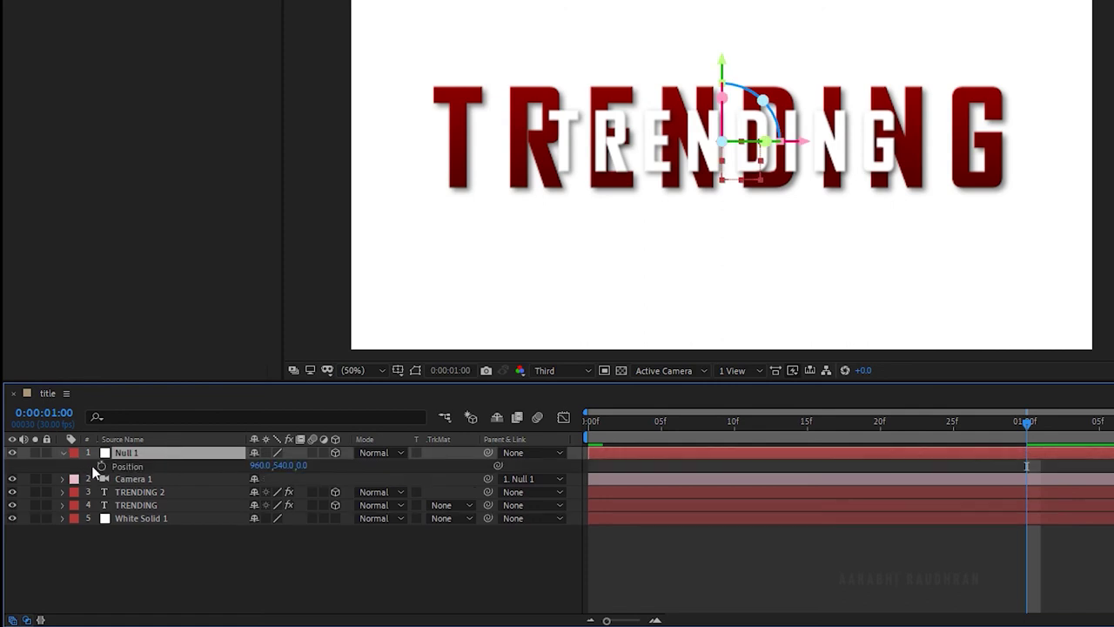
pyautogui.click(102, 467)
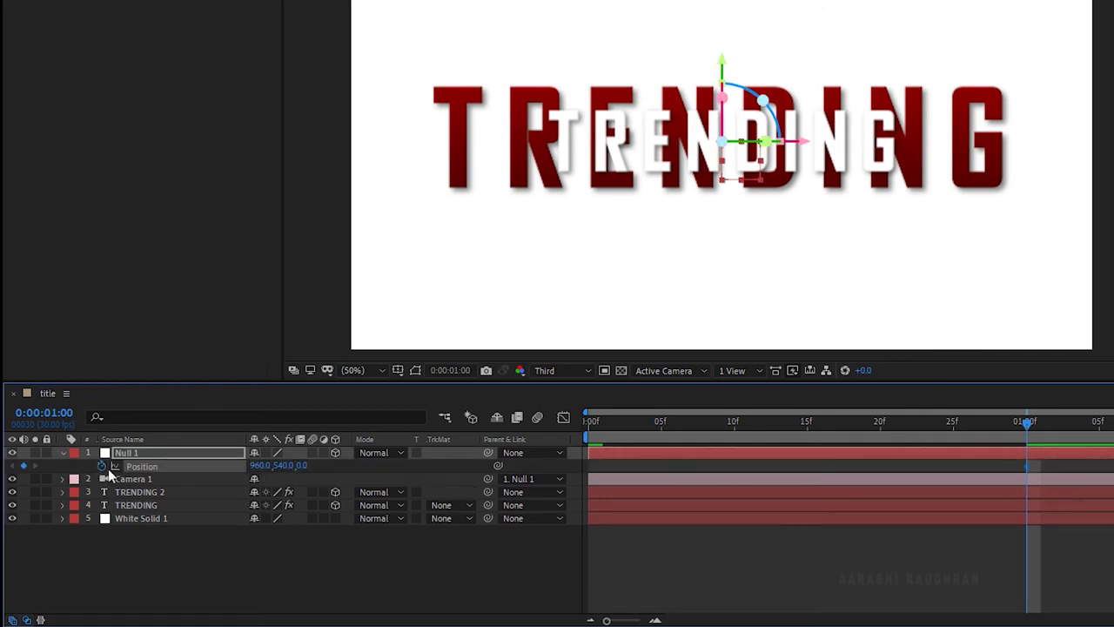
pyautogui.click(879, 424)
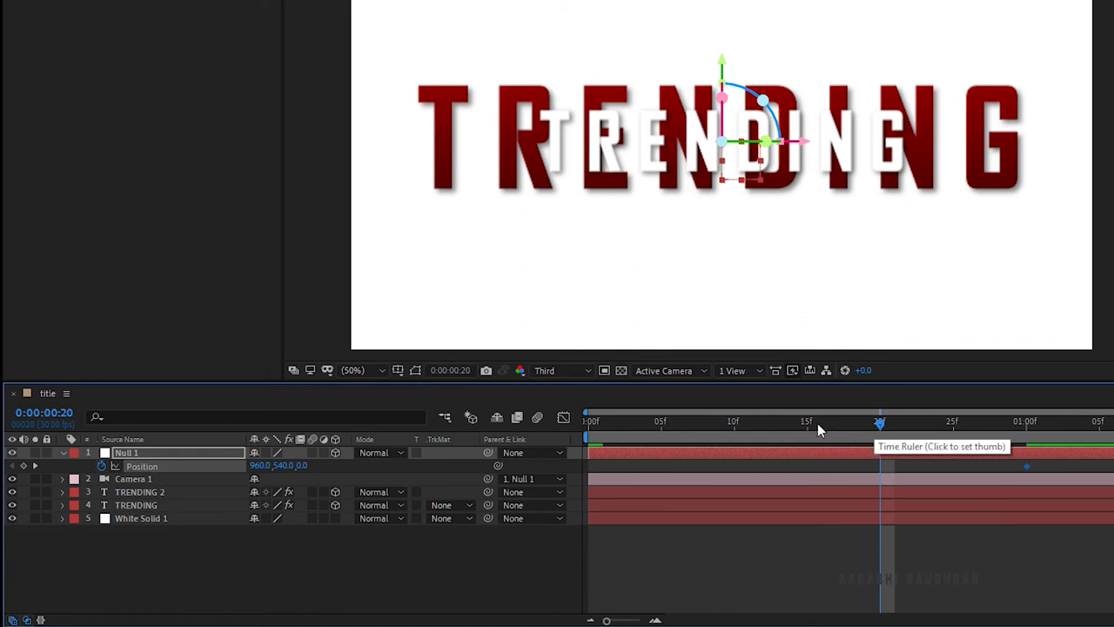
pyautogui.click(304, 465)
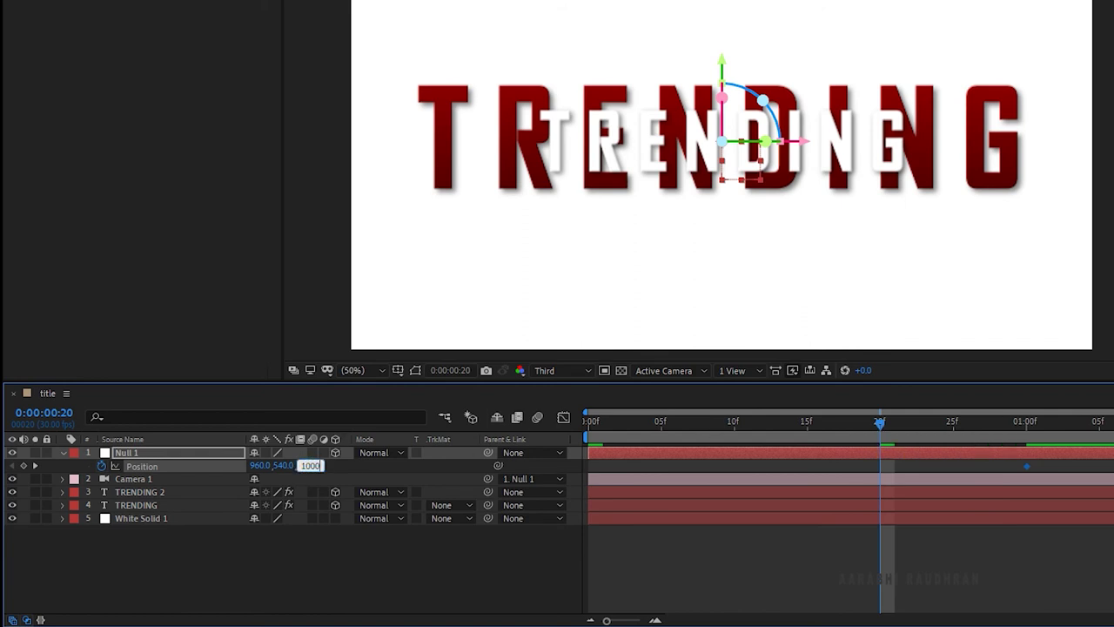
pyautogui.write('1000')
pyautogui.press('Return')
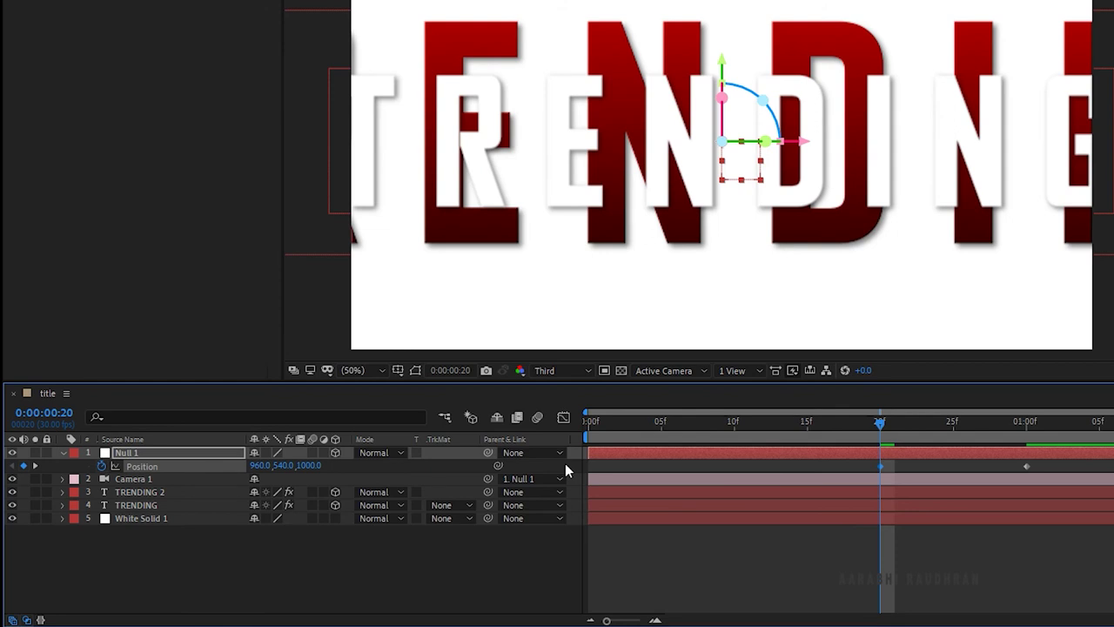
pyautogui.press('Home')
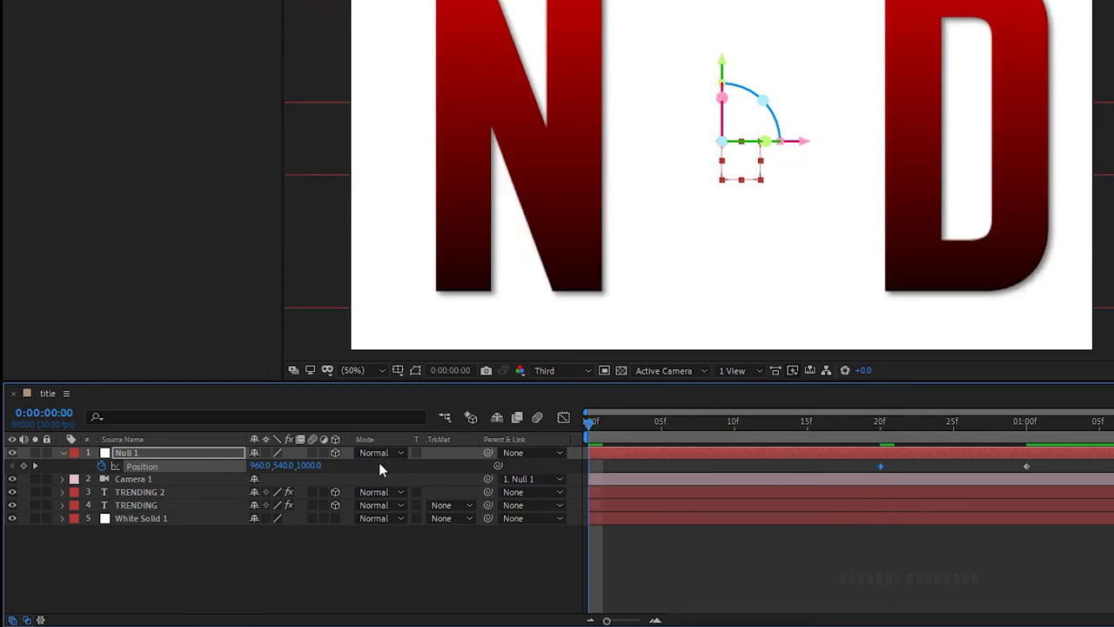
pyautogui.click(315, 465)
pyautogui.write('2000')
pyautogui.press('Return')
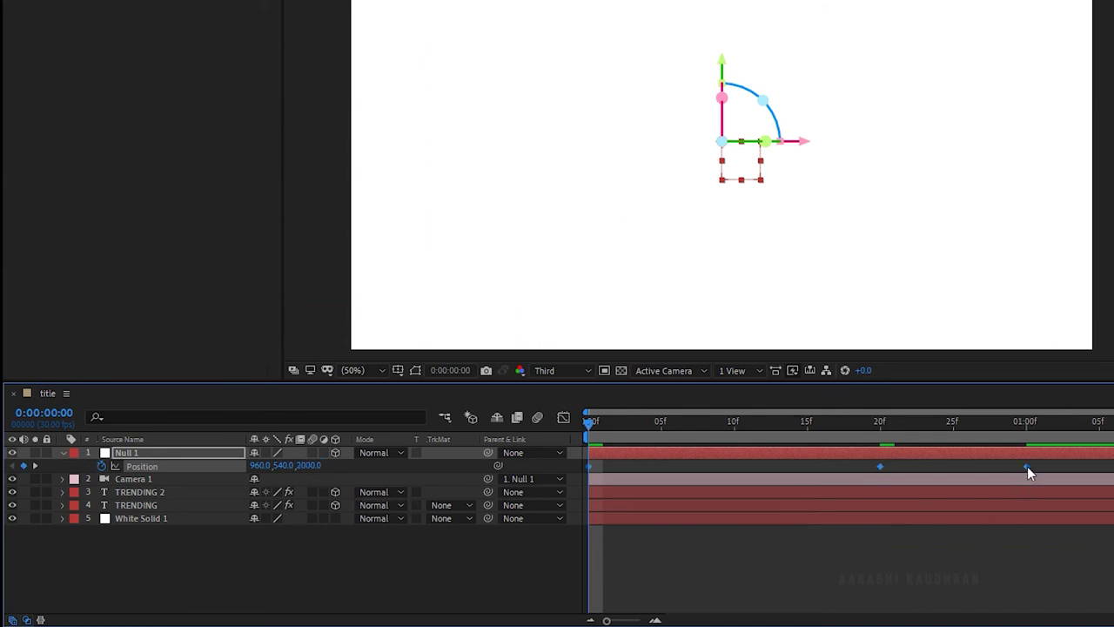
# - Apply Easy Ease to the position keyframes and sharpen their speed curves in the Graph Editor
pyautogui.press('F9')
pyautogui.click(563, 417)
pyautogui.moveTo(1080, 520); pyautogui.dragTo(862, 526)
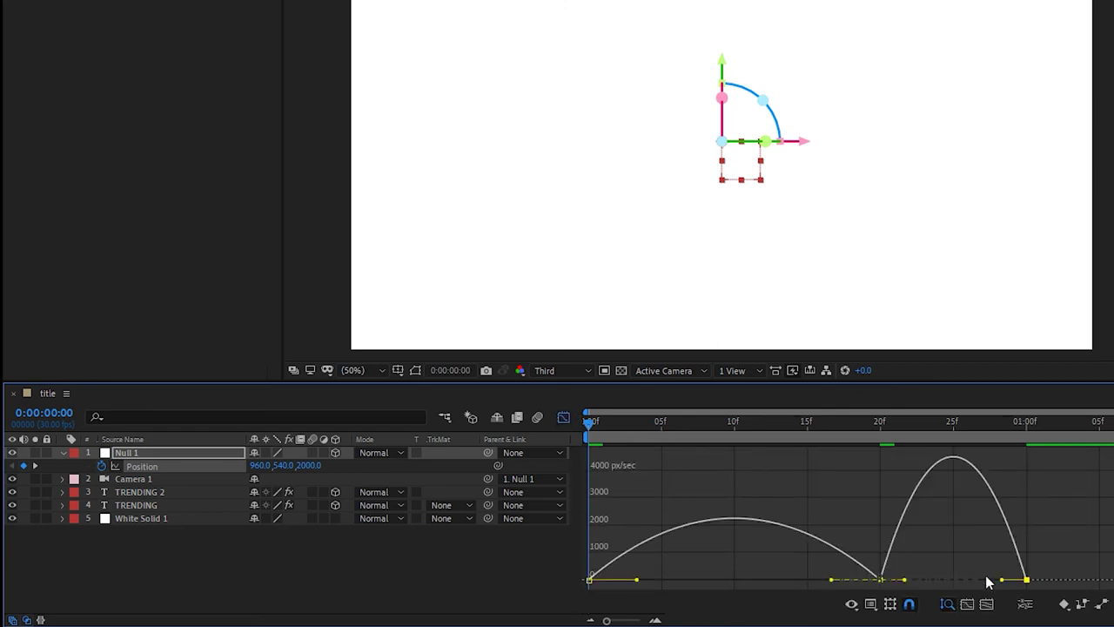
pyautogui.moveTo(1001, 582); pyautogui.dragTo(696, 586)
pyautogui.moveTo(625, 582); pyautogui.dragTo(566, 587)
pyautogui.click(564, 418)
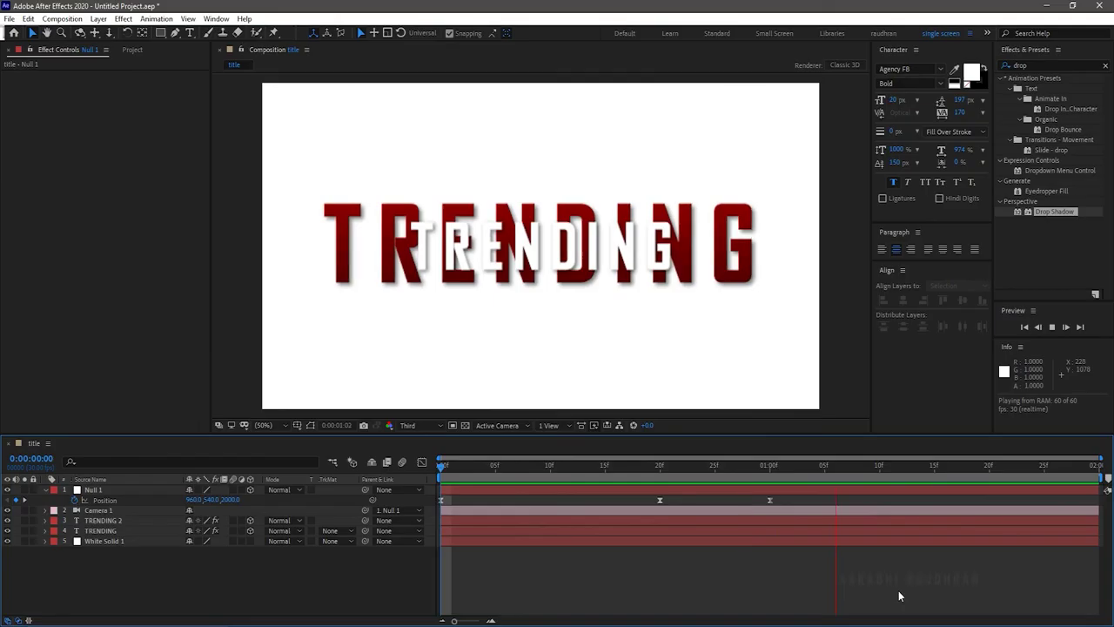
# - Enlarge the red TRENDING title's font size in the Character panel
pyautogui.press('space')
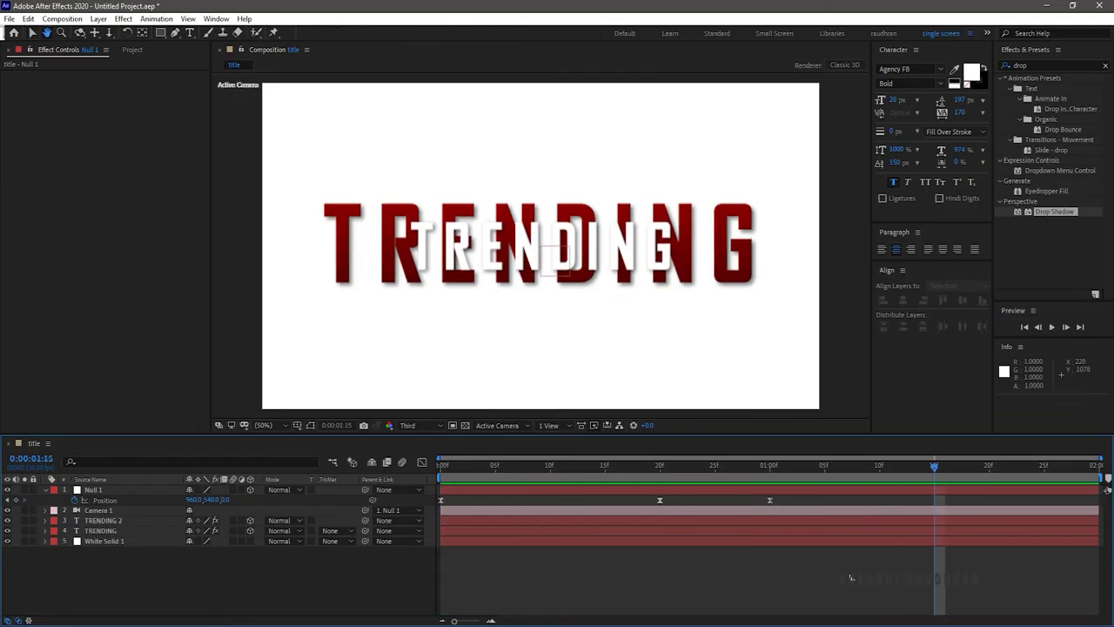
pyautogui.click(102, 530)
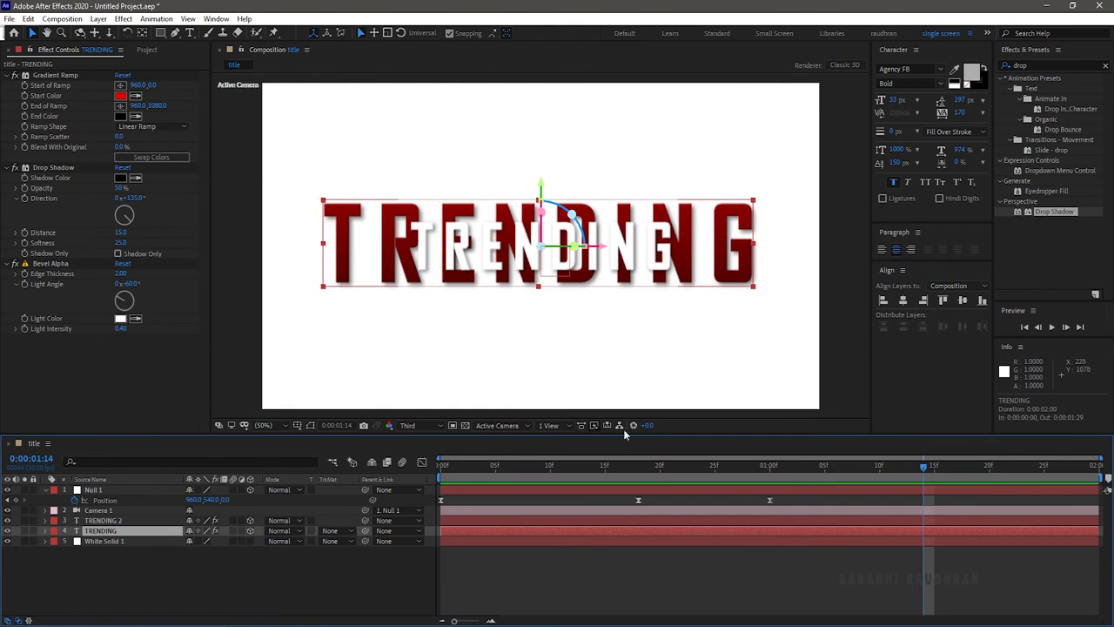
pyautogui.click(897, 100)
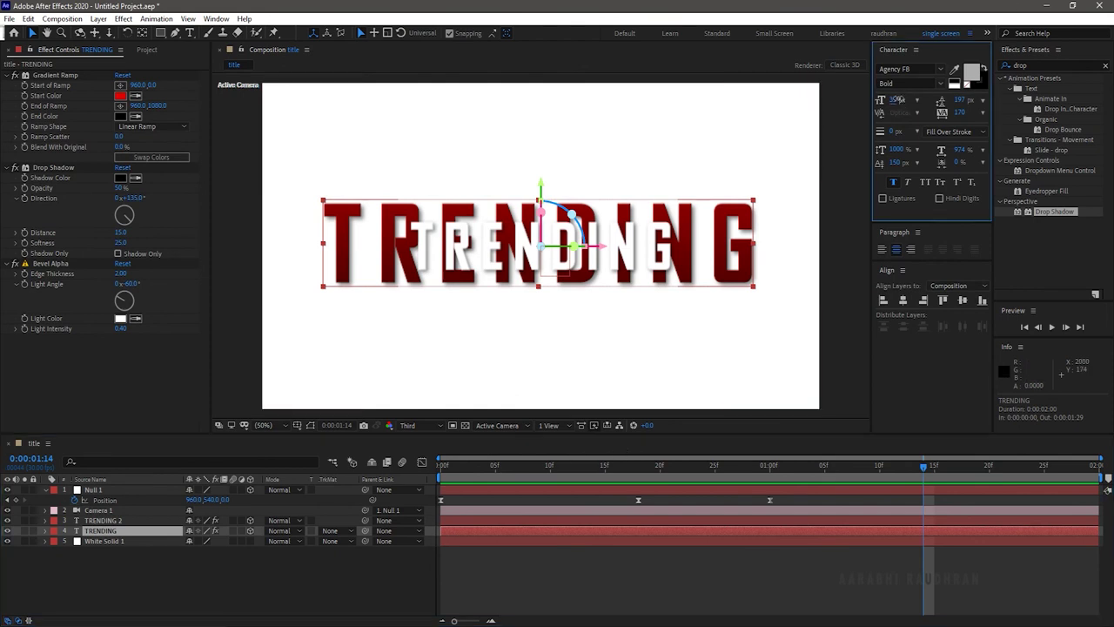
pyautogui.moveTo(901, 100); pyautogui.dragTo(906, 99)
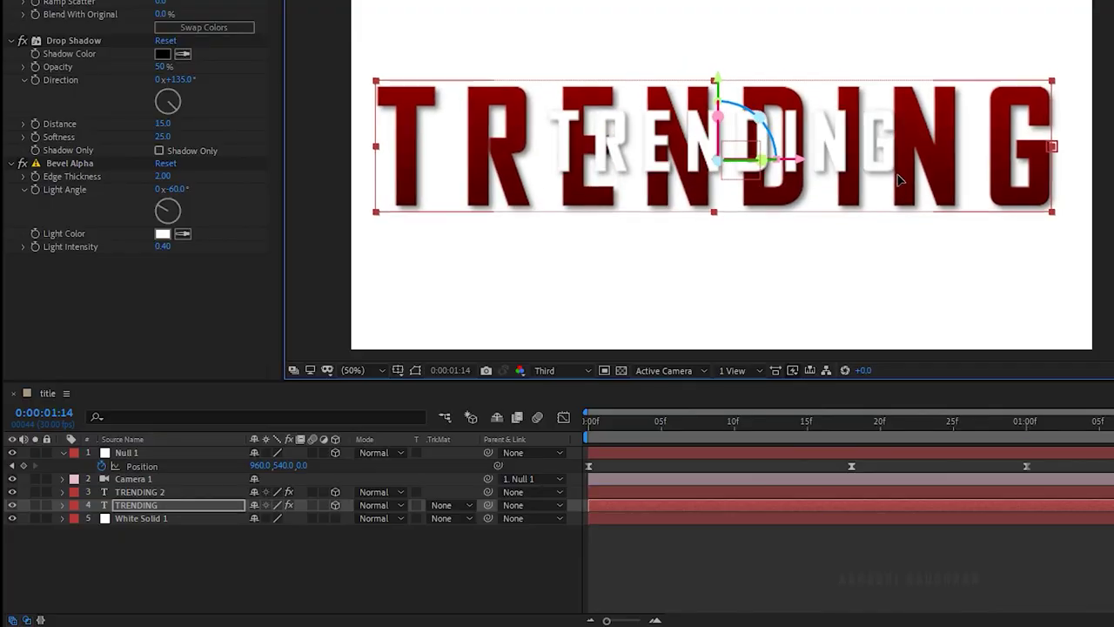
pyautogui.moveTo(899, 179); pyautogui.dragTo(902, 180)
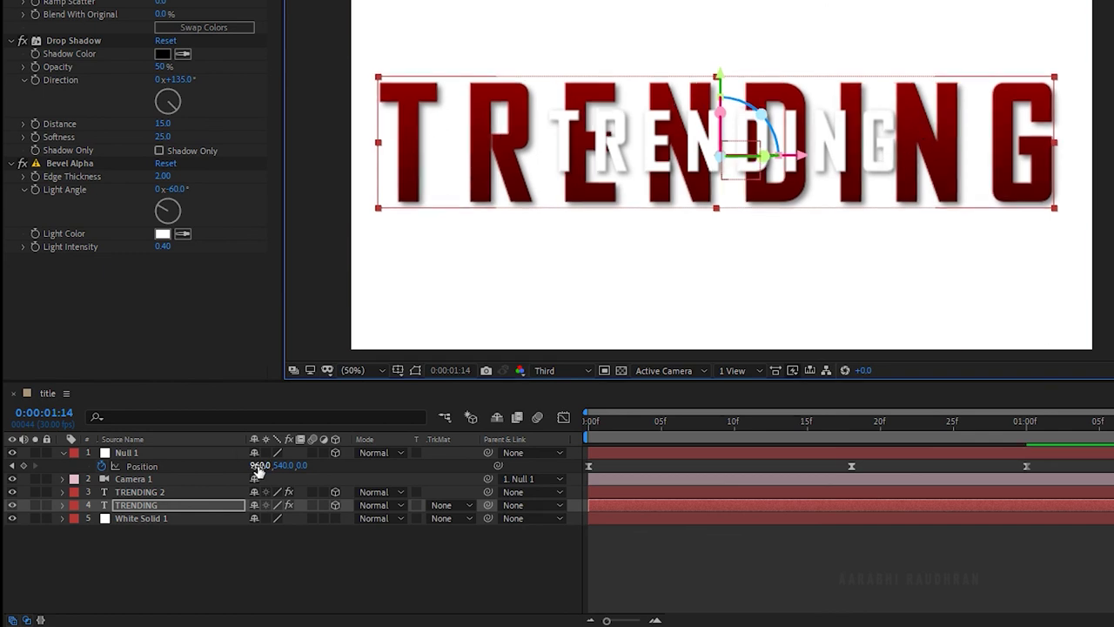
# - Set the white TRENDING 2 title to 23 px and nudge it slightly down-left
pyautogui.click(151, 492)
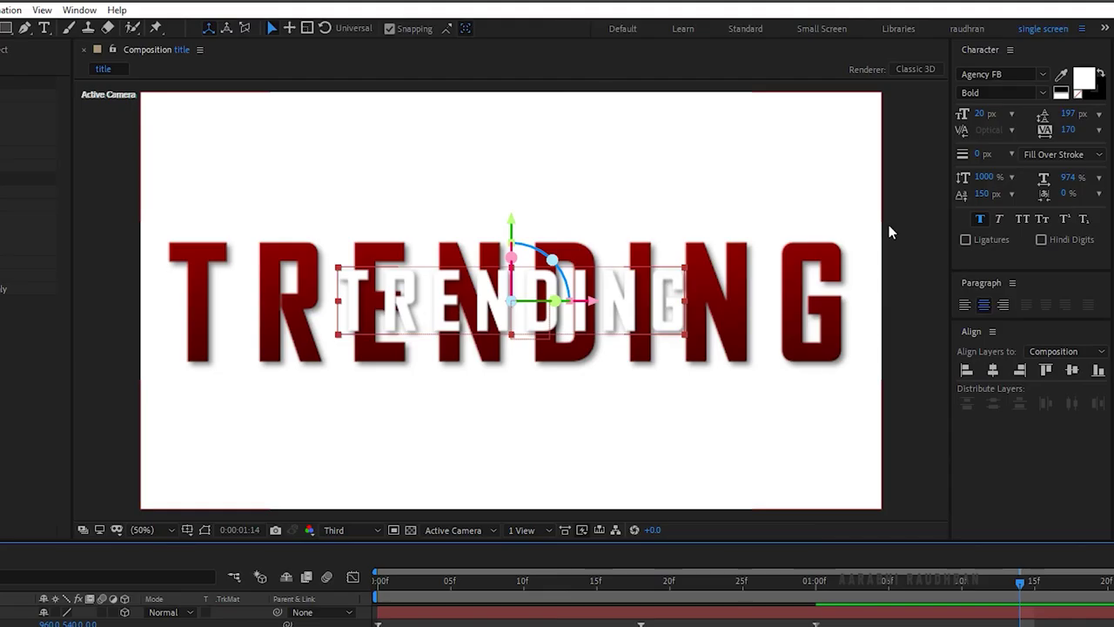
pyautogui.click(978, 117)
pyautogui.write('23')
pyautogui.press('Return')
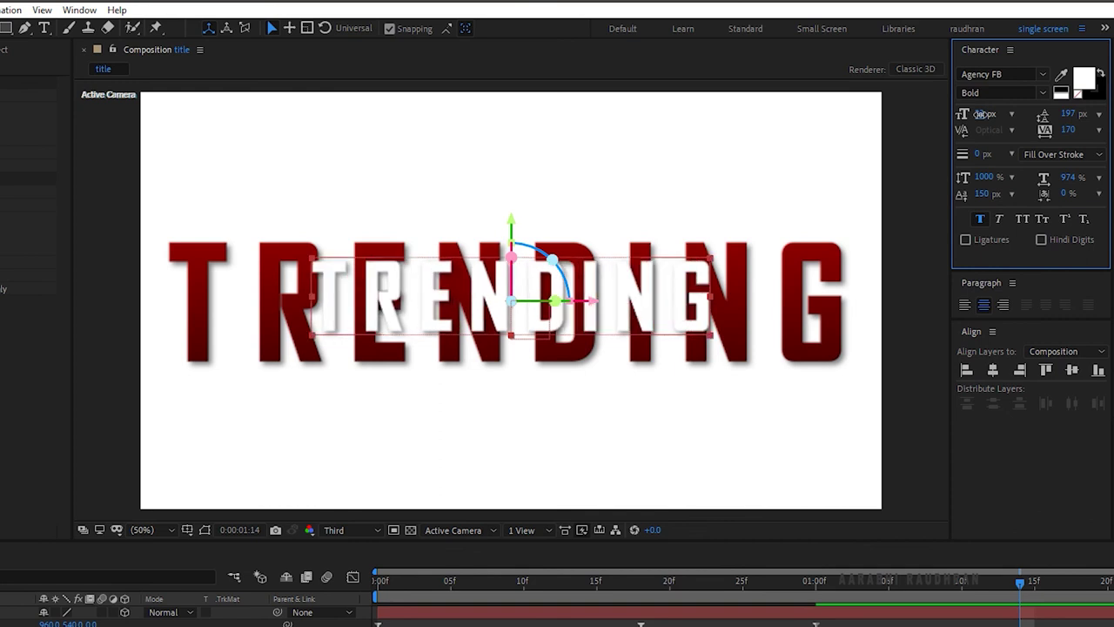
pyautogui.moveTo(625, 326)
pyautogui.mouseDown()
pyautogui.moveTo(616, 304)
pyautogui.moveTo(615, 320)
pyautogui.mouseUp()
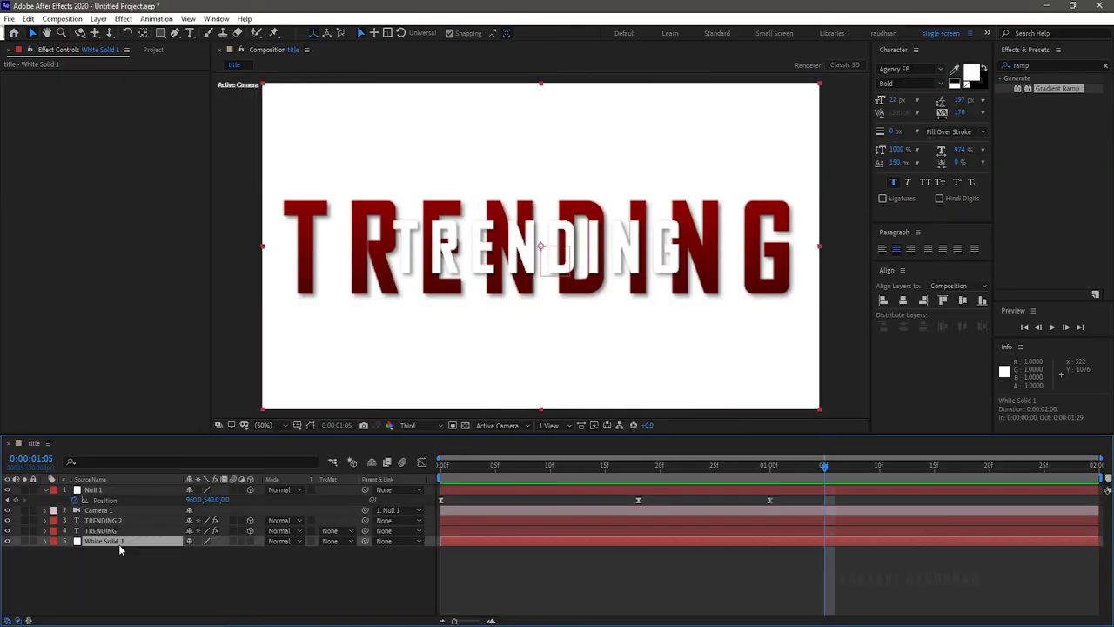
# - Pick light gray (B5B5B5) as White Solid 1's color in Solid Settings
pyautogui.click(98, 18)
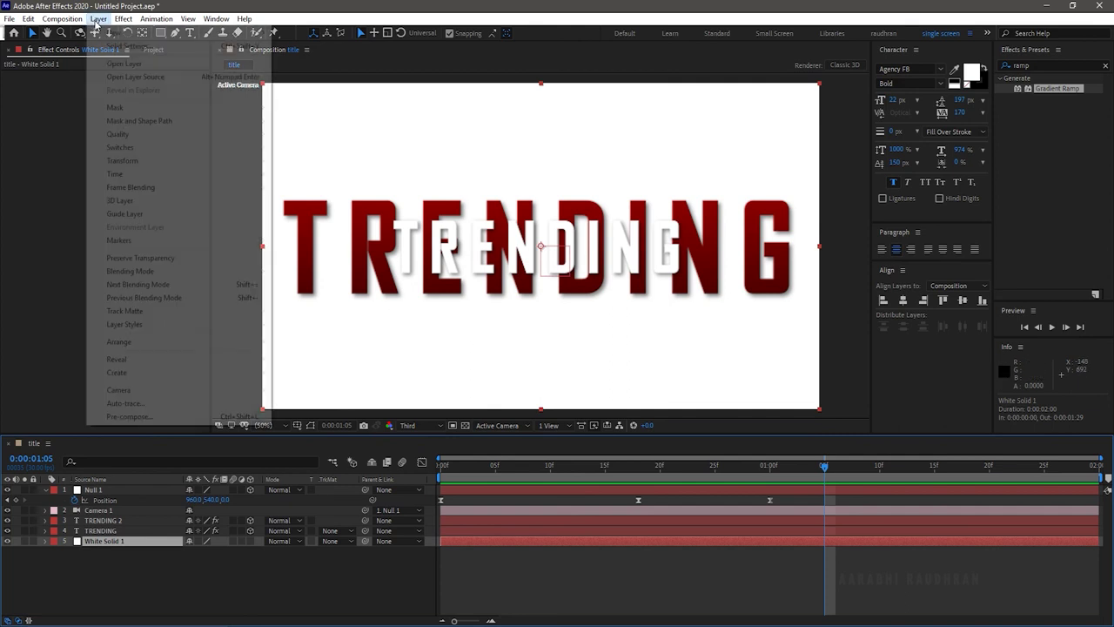
pyautogui.click(131, 44)
pyautogui.click(133, 209)
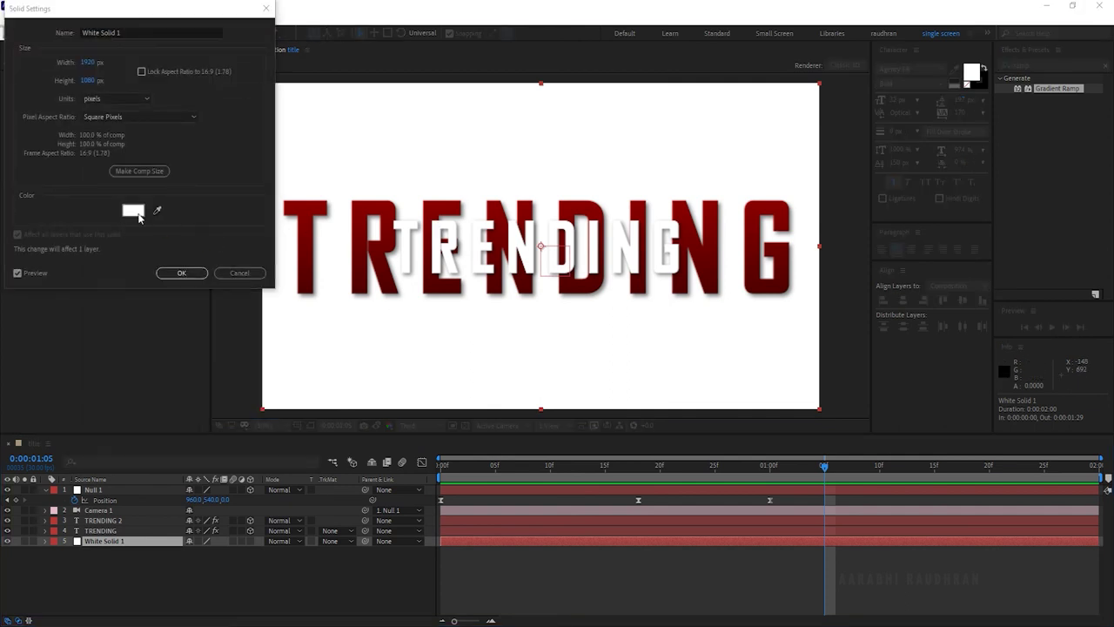
pyautogui.moveTo(785, 193); pyautogui.dragTo(764, 164)
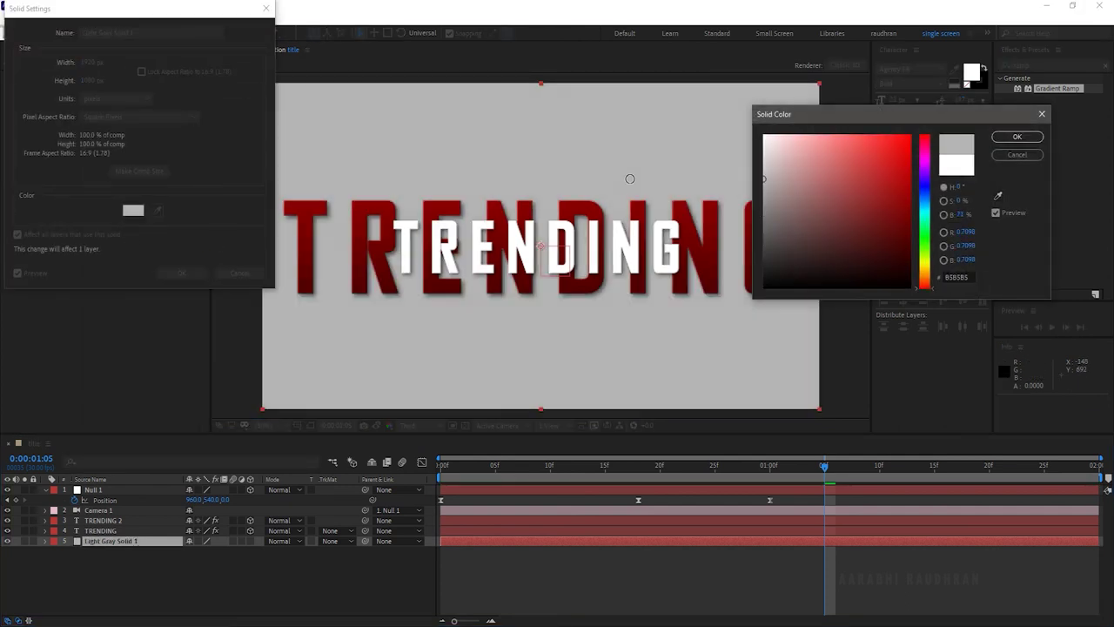